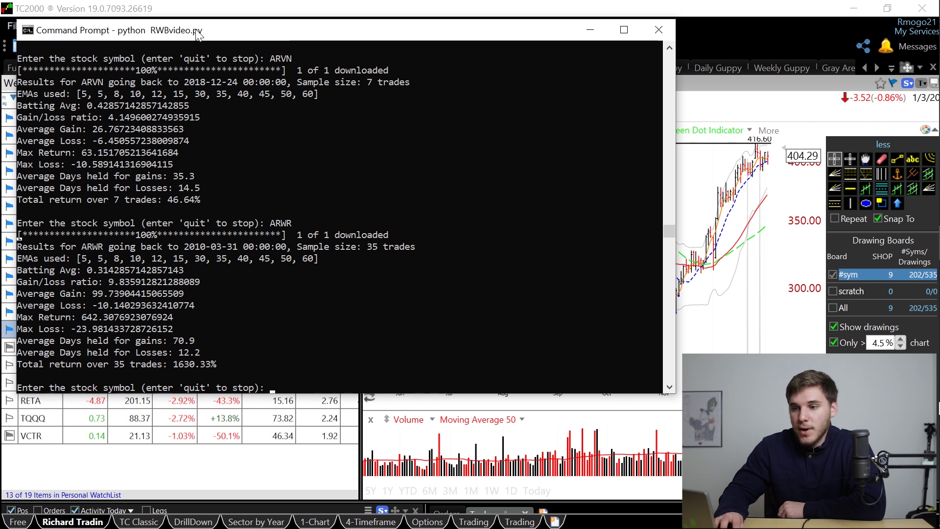
- Run the moving-average backtest script for the stock symbol TQQQ
type("TQQQ")
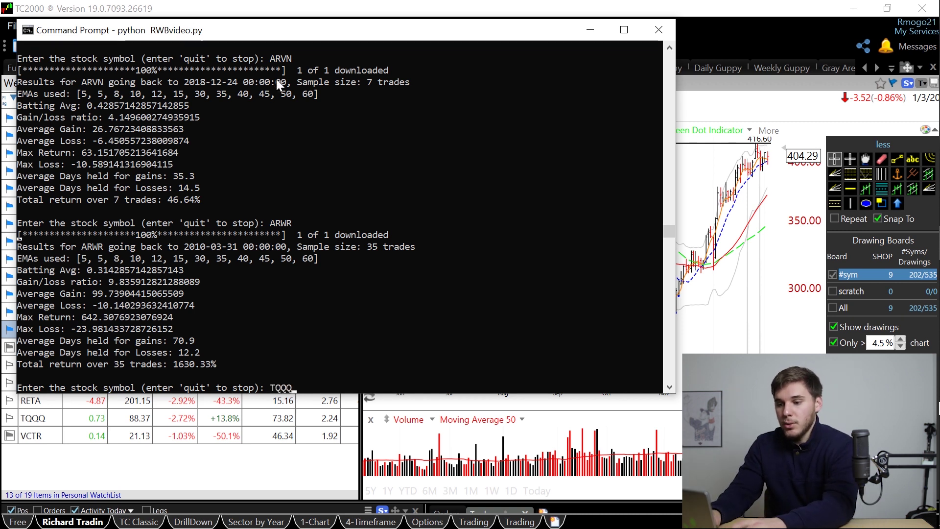
key("Return")
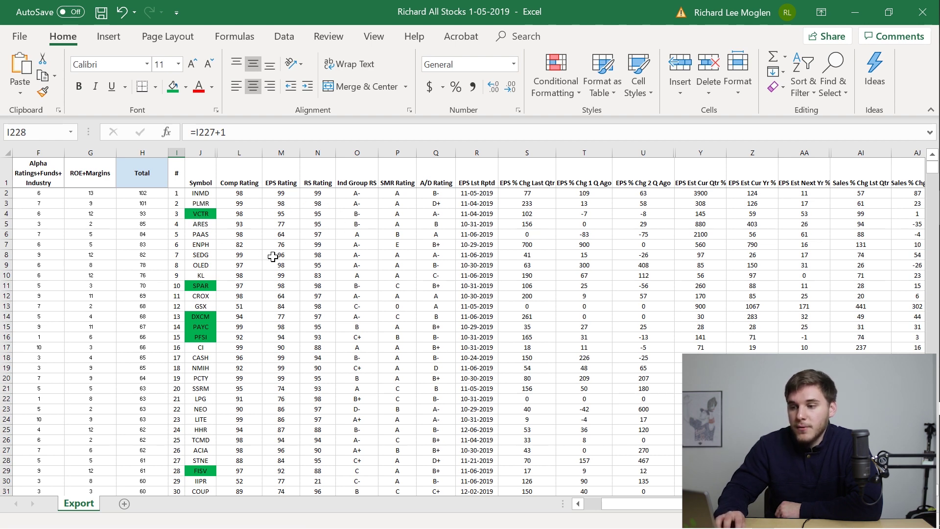
- Look across the stock ranking sheet's columns, from the ratings through EPS and sales growth to ROE and after-tax margins
scroll(451, 243, "right", 3)
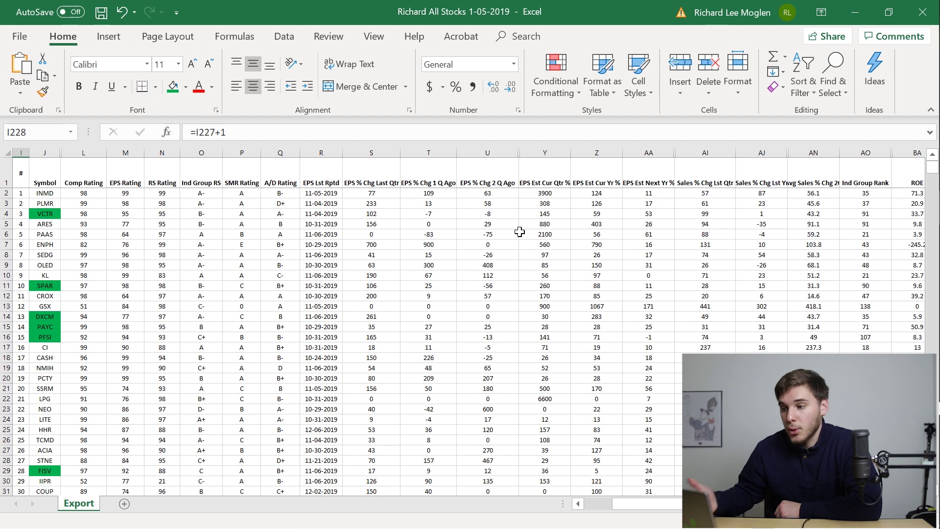
scroll(699, 223, "right", 3)
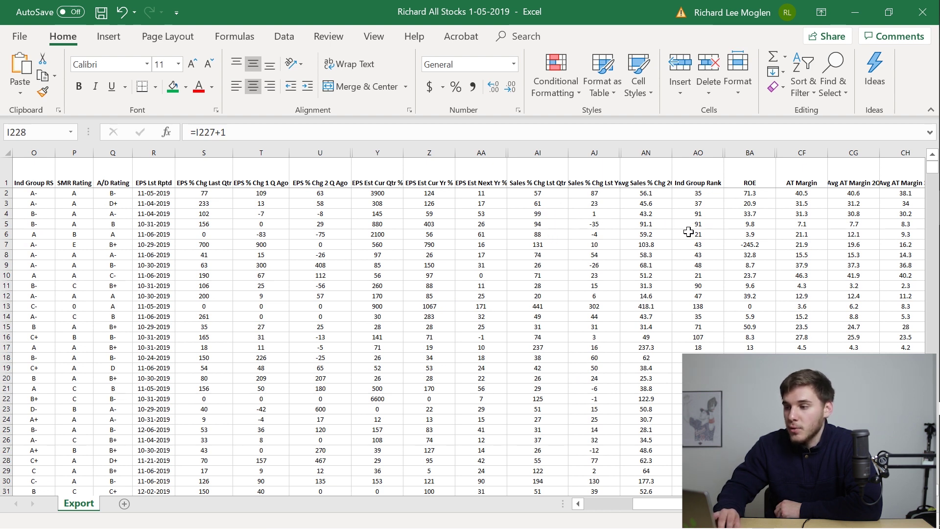
scroll(689, 231, "right", 3)
scroll(688, 232, "right", 1)
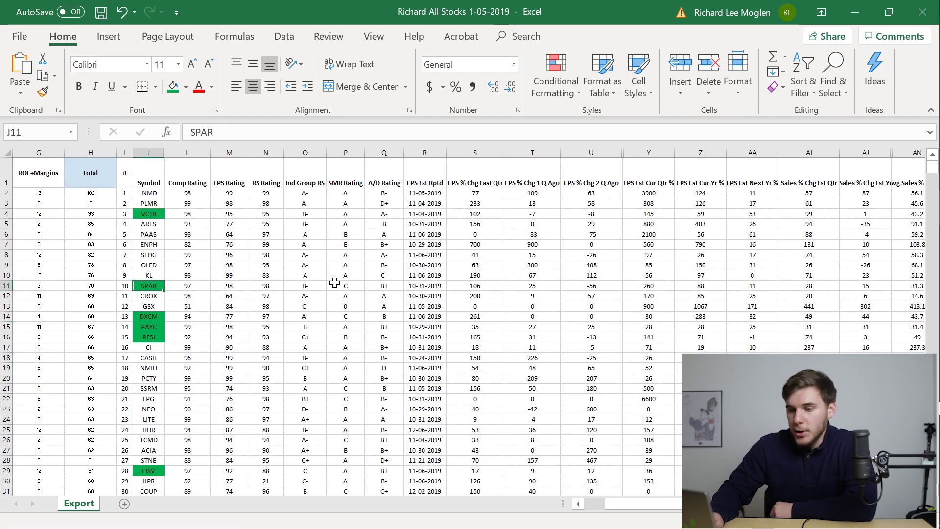
- Review SPAR's ratings and quarterly EPS changes cell by cell, up to the current-quarter EPS estimate
key("Right")
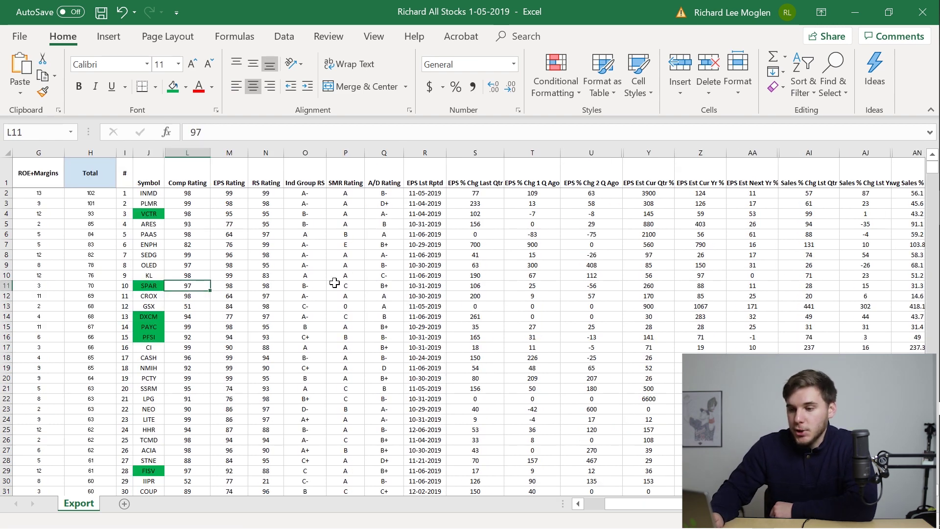
key("Right")
key("Right")
key("Right")
key("Right")
key("Right")
key("Right")
key("Right")
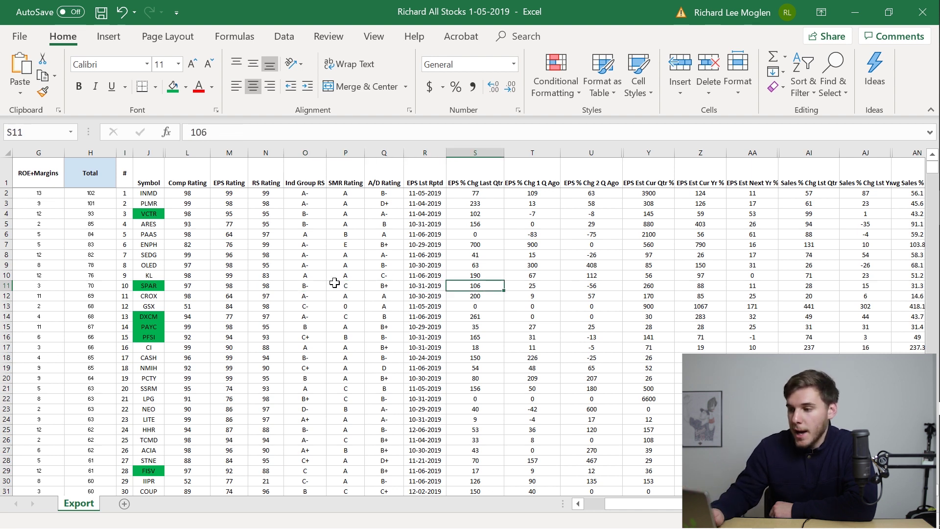
key("Right")
key("Right")
key("Right")
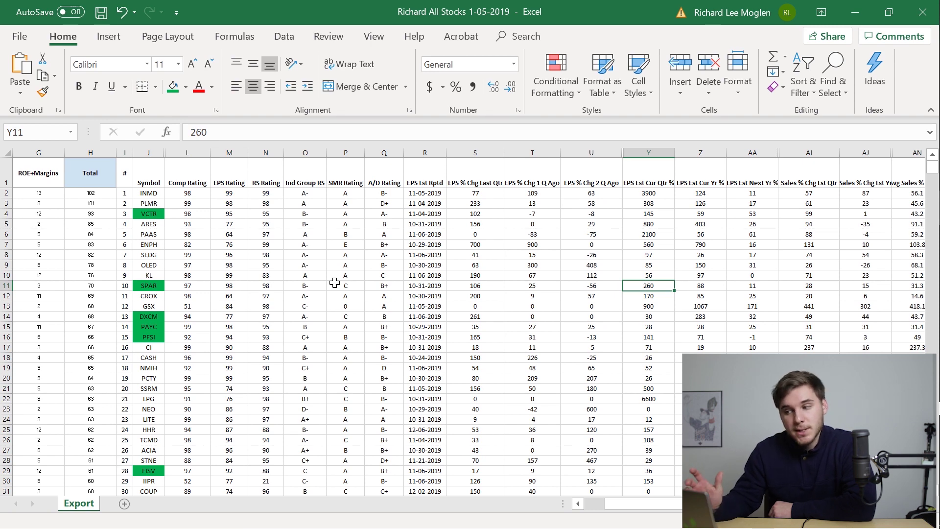
- Examine the rest of SPAR's row: yearly EPS estimates, sales growth, industry group rank, ROE and after-tax margins
key("Right")
key("Right")
key("Right")
key("Right")
key("Right")
key("Right")
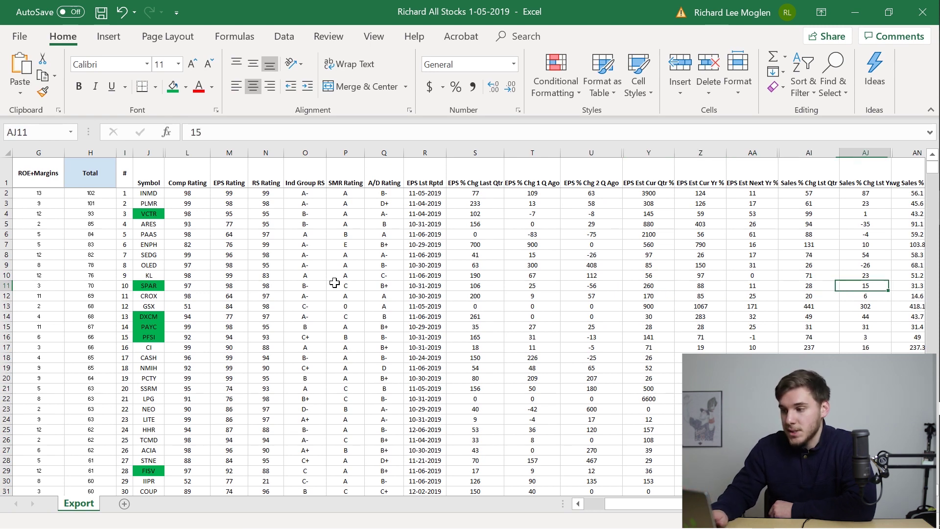
key("Right")
key("Right")
key("Right")
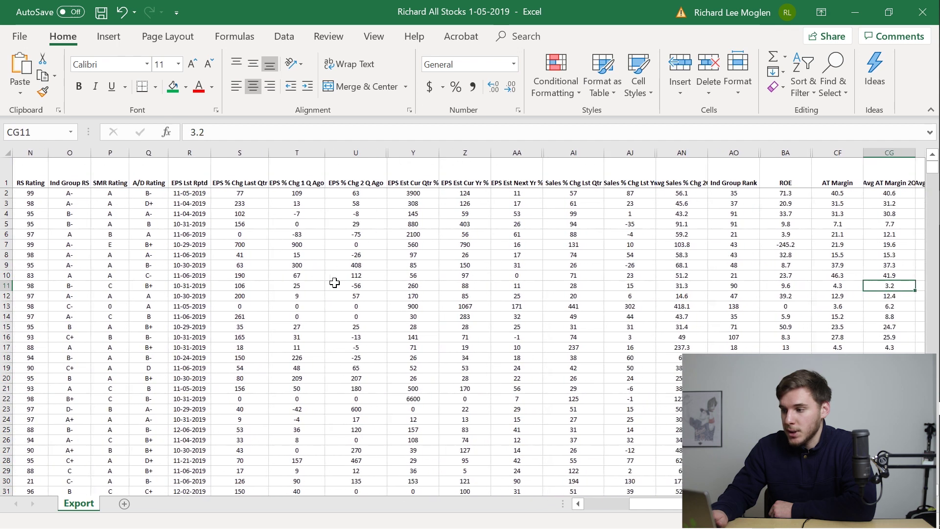
key("Left")
key("Left")
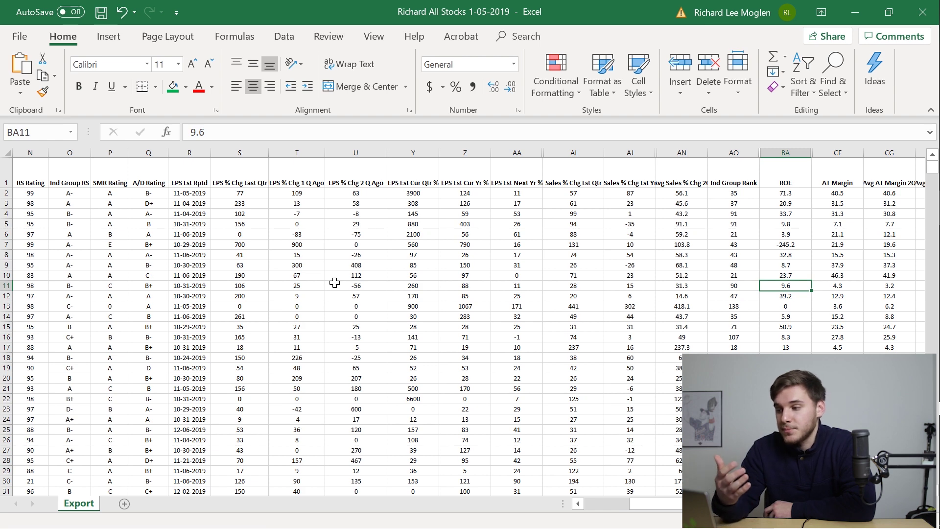
key("Right")
key("Right")
key("Right")
key("Right")
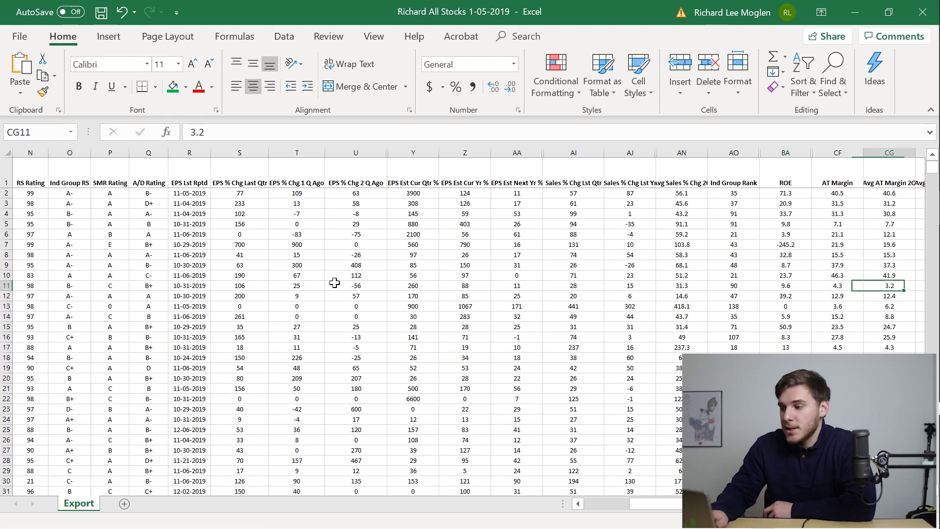
key("Right")
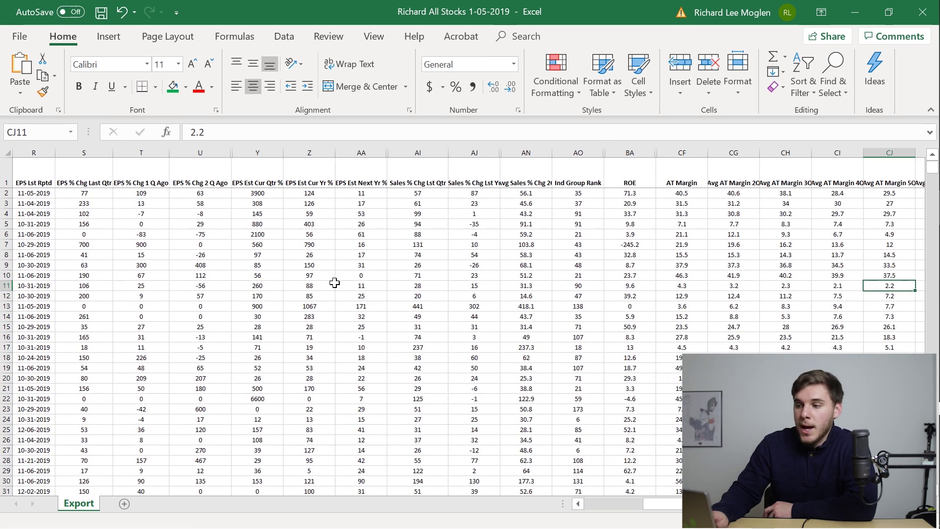
- Go to DXCM's row and review its ratings, quarterly EPS changes and current-quarter and current-year EPS estimates
key("Left")
key("Left")
key("Left")
key("Left")
key("Left")
key("Left")
key("Left")
key("Left")
key("Left")
key("Left")
key("Left")
key("Left")
key("Left")
key("Left")
key("Left")
key("Left")
key("Left")
key("Left")
key("Left")
key("Left")
key("Left")
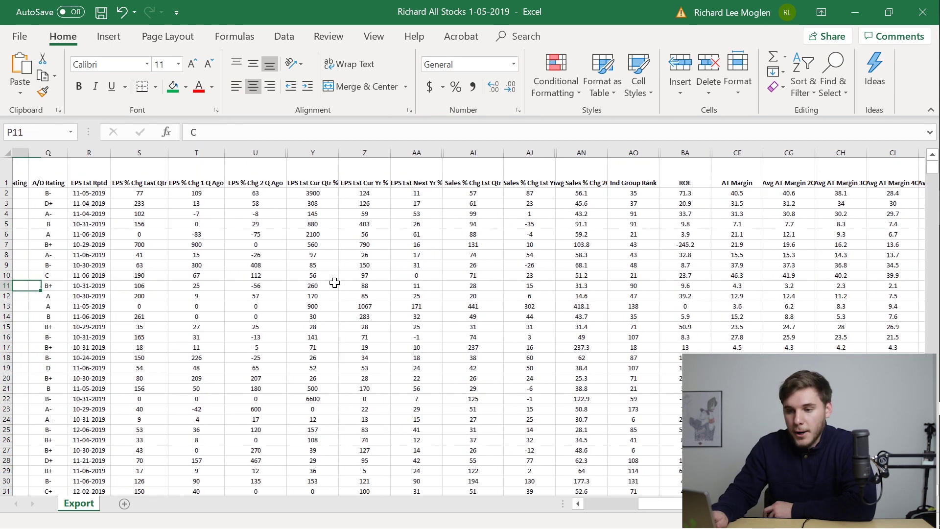
key("Left")
key("Left")
key("Left")
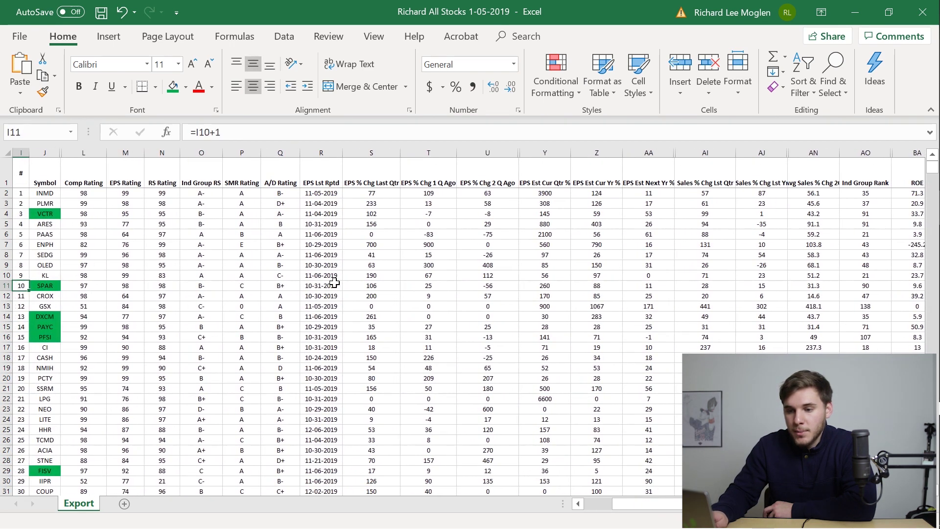
key("Down")
key("Down")
key("Down")
key("Right")
key("Right")
key("Right")
key("Right")
key("Right")
key("Right")
key("Right")
key("Right")
key("Right")
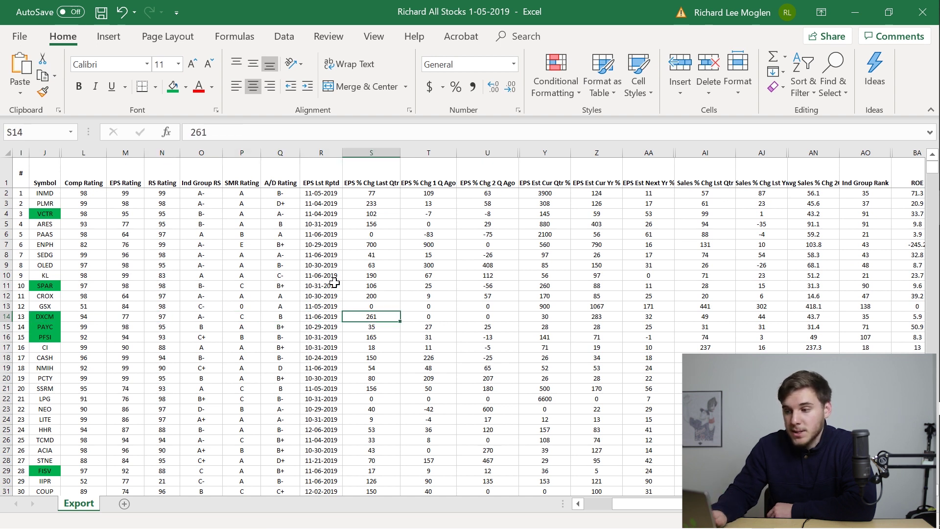
key("Right")
key("Right")
key("Right")
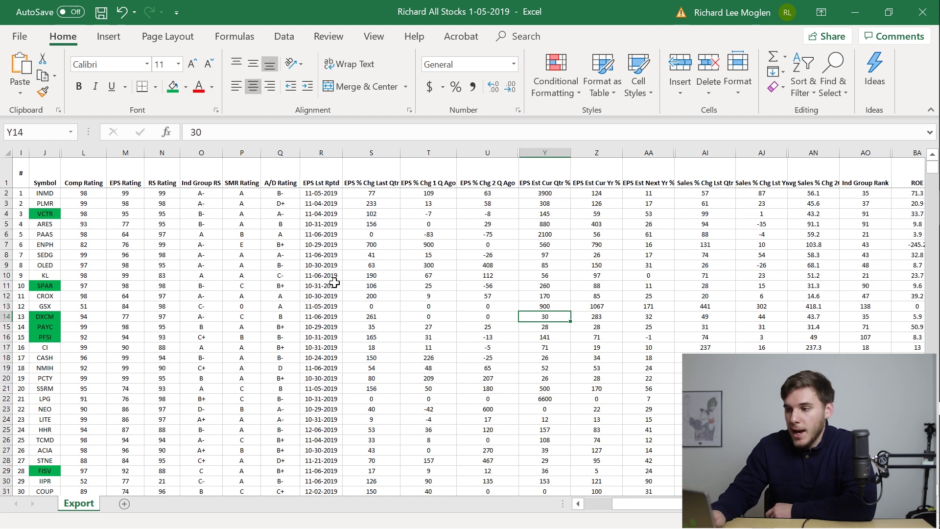
key("Right")
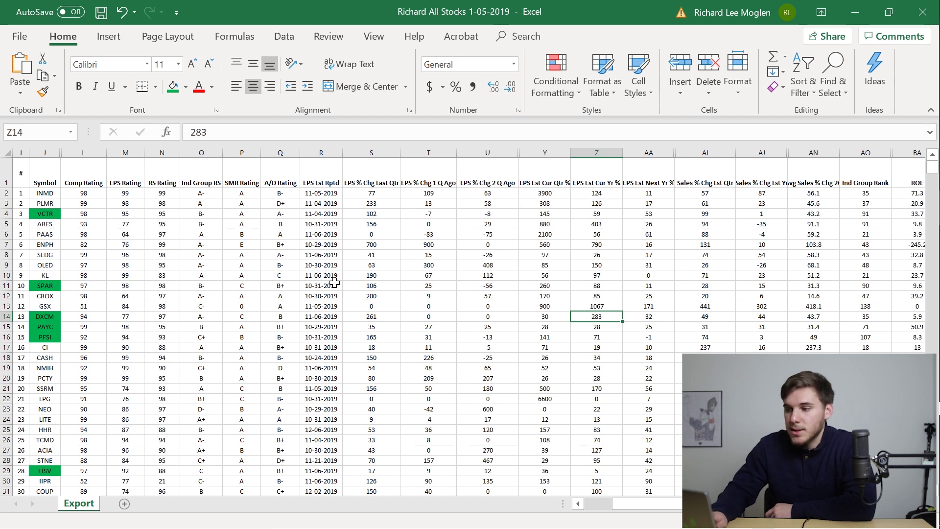
- Examine DXCM's next-year EPS estimate, sales growth, industry group rank, ROE and after-tax margins
key("Right")
key("Right")
key("Right")
key("Left")
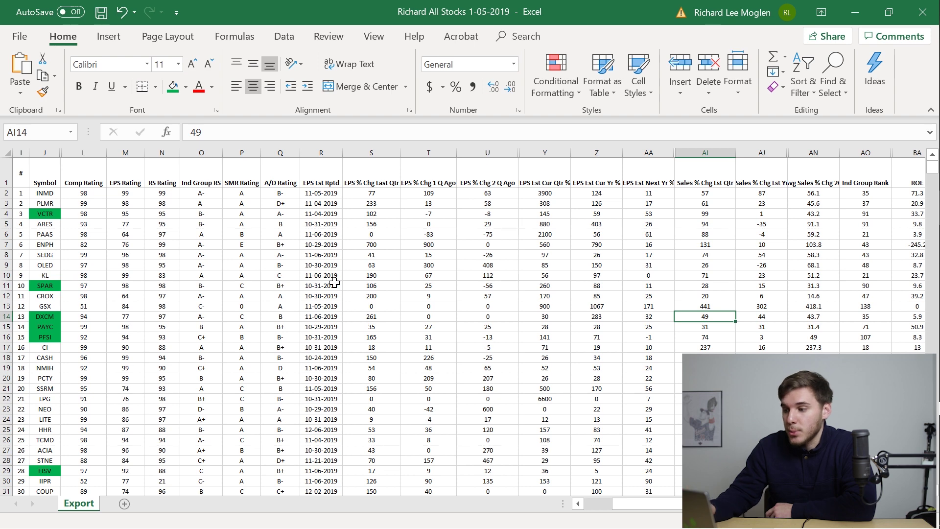
key("Right")
key("Right")
key("Right")
key("Right")
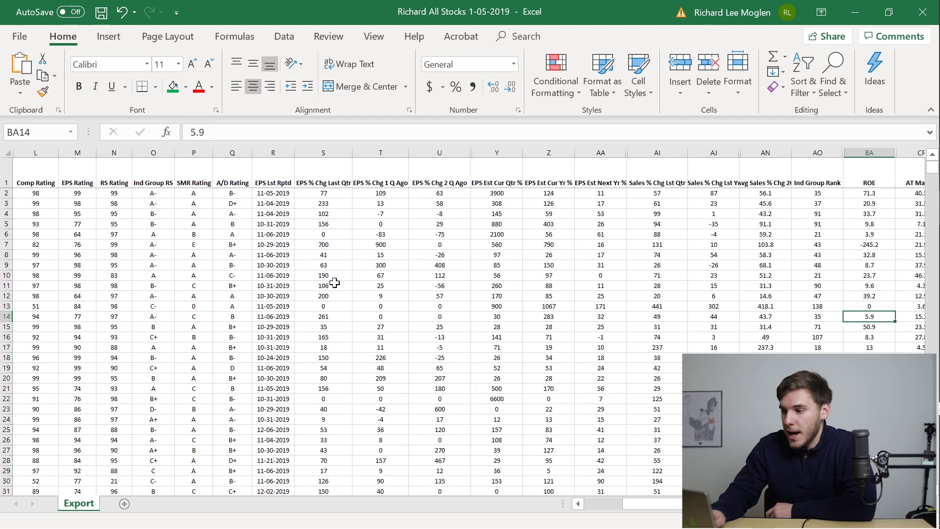
key("Right")
key("Left")
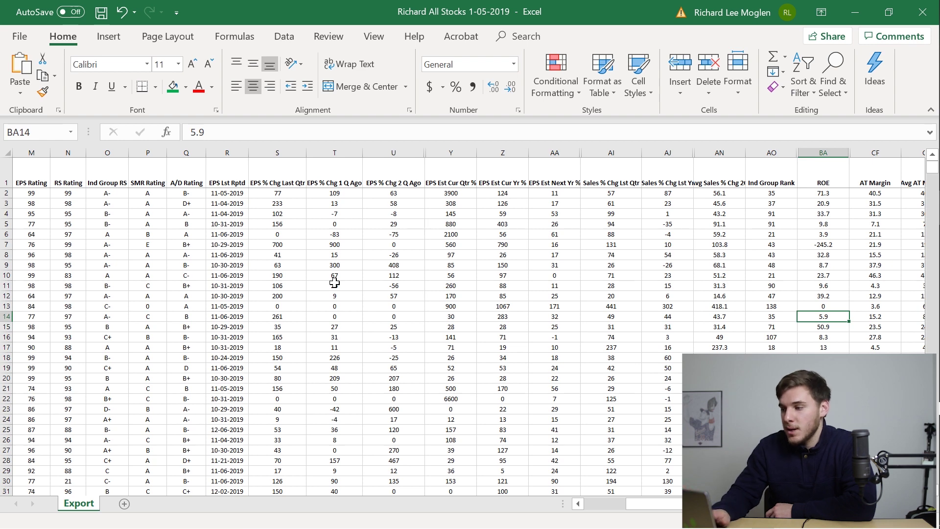
key("Right")
key("Right")
key("Right")
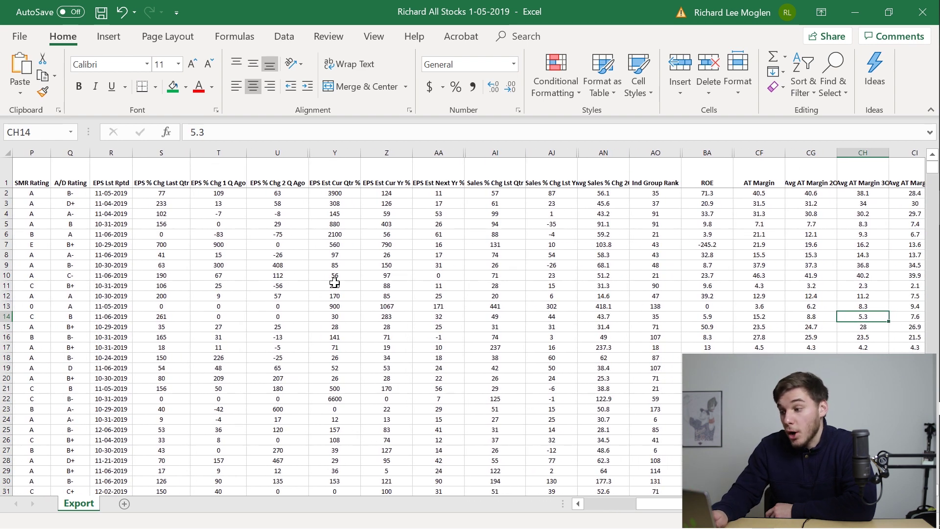
- Go to PAYC's row and review its ratings, quarterly EPS changes and EPS estimates
key("Left")
key("ctrl+Left")
key("Down")
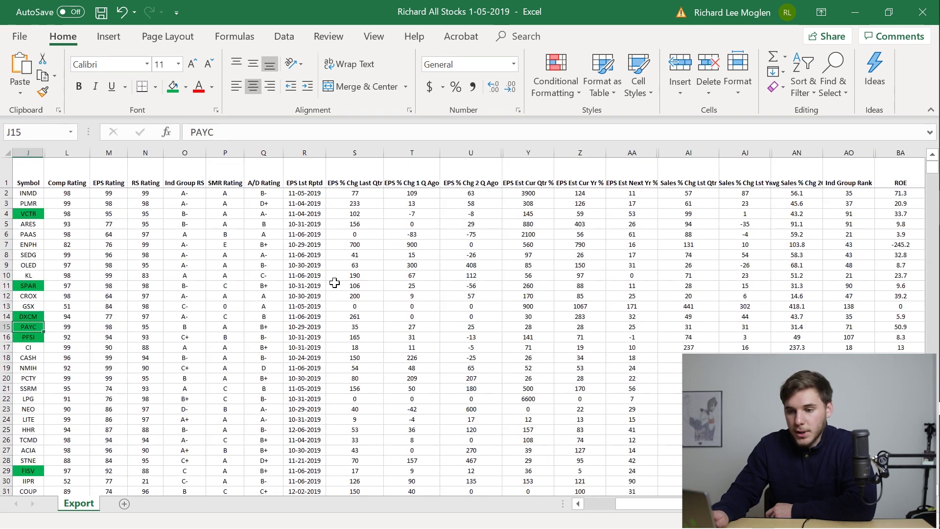
key("Right")
key("Right")
key("Right")
key("Right")
key("Right")
key("Right")
key("Right")
key("Right")
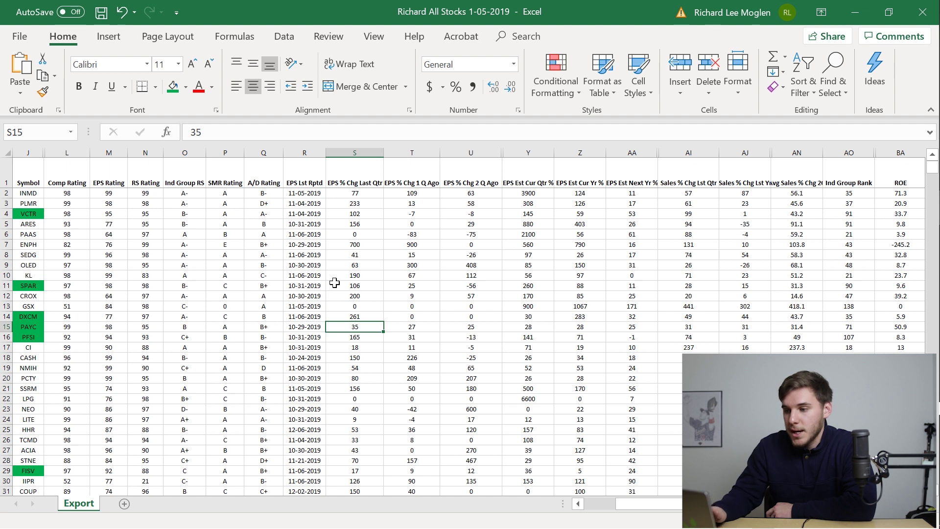
key("Right")
key("Right")
key("Right")
key("Right")
key("Right")
- Examine PAYC's sales growth, industry group rank, ROE and after-tax margins
key("Right")
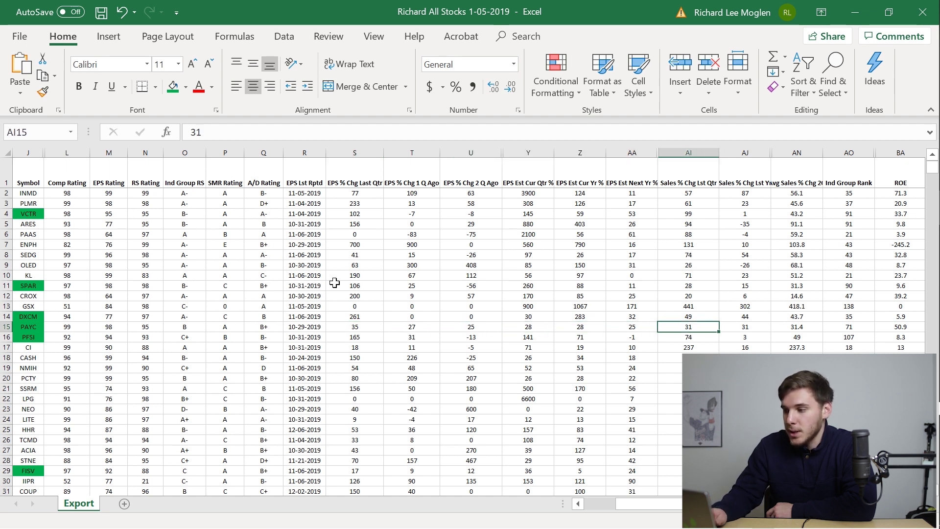
key("Right")
key("Right")
key("Right")
key("Right")
key("Right")
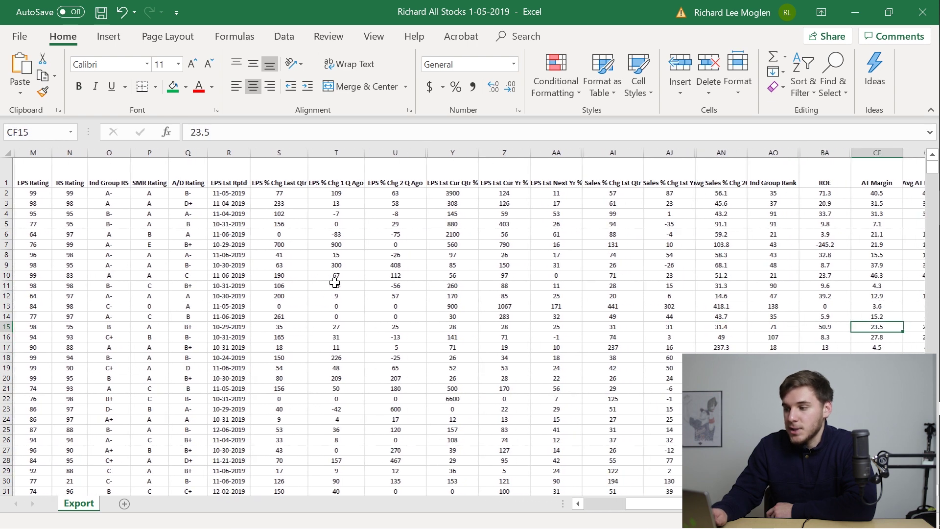
key("Left")
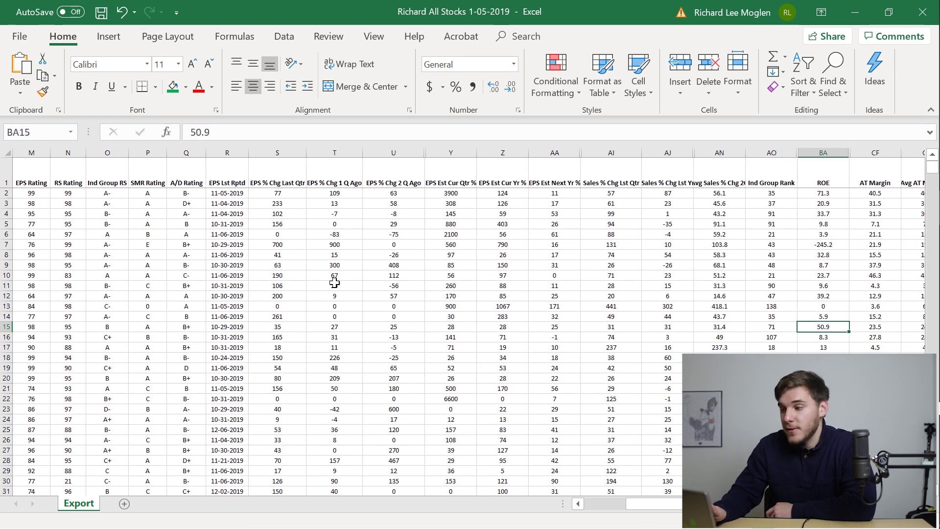
key("Right")
key("Right")
key("Right")
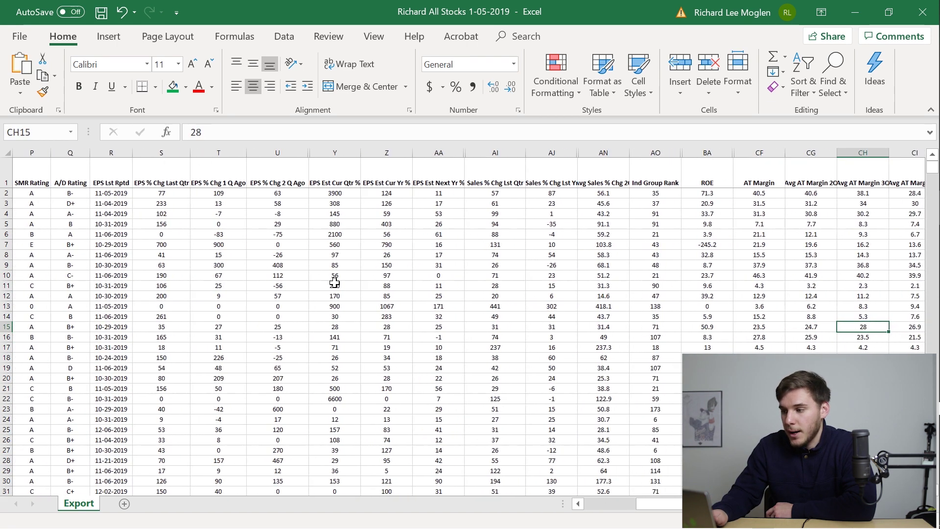
key("Left")
key("Left")
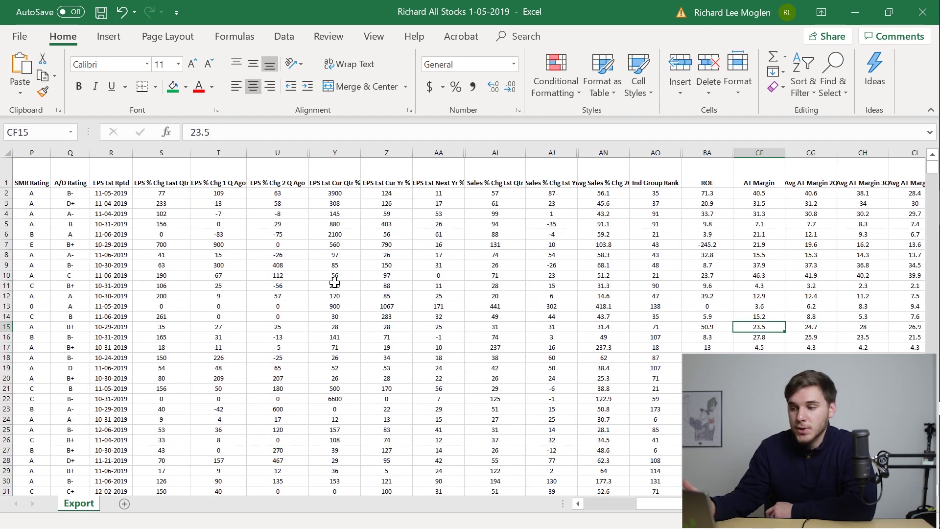
- Go to PFSI's row and review its ratings, quarterly EPS changes and EPS estimates
key("Left")
key("Left")
key("Left")
key("Left")
key("Left")
key("Left")
key("Left")
key("Left")
key("Left")
key("Left")
key("Left")
key("Left")
key("Left")
key("Left")
key("Left")
key("Left")
key("Left")
key("Left")
key("Left")
key("Down")
key("Right")
key("Right")
key("Right")
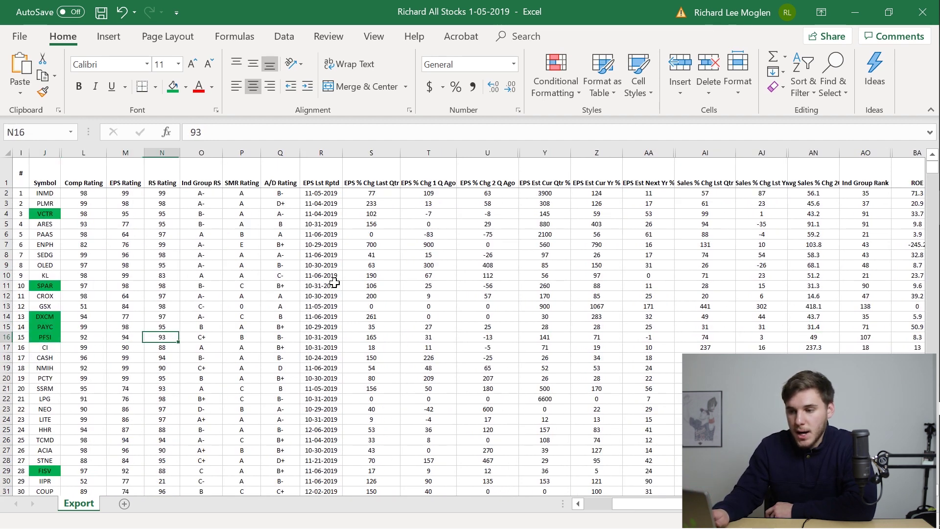
key("Right")
key("Right")
key("Right")
key("Right")
key("Right")
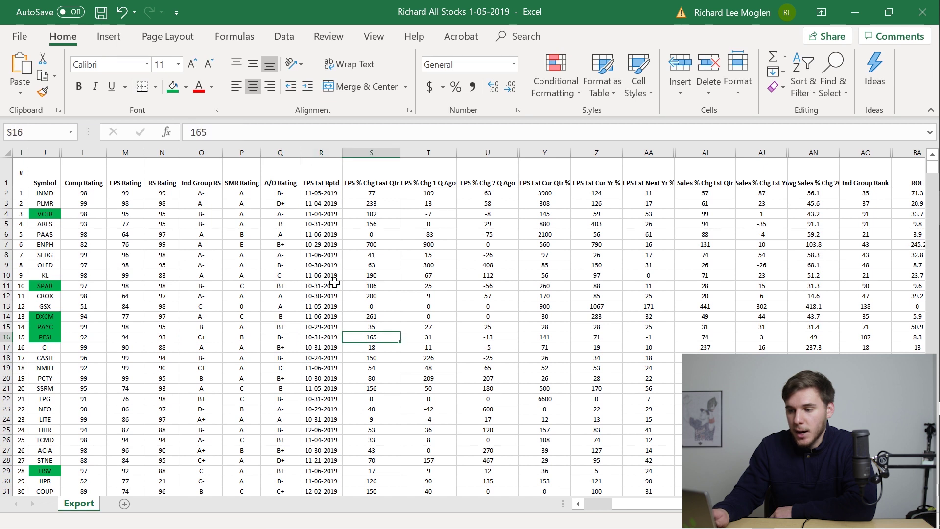
key("Right")
key("Right")
key("Right")
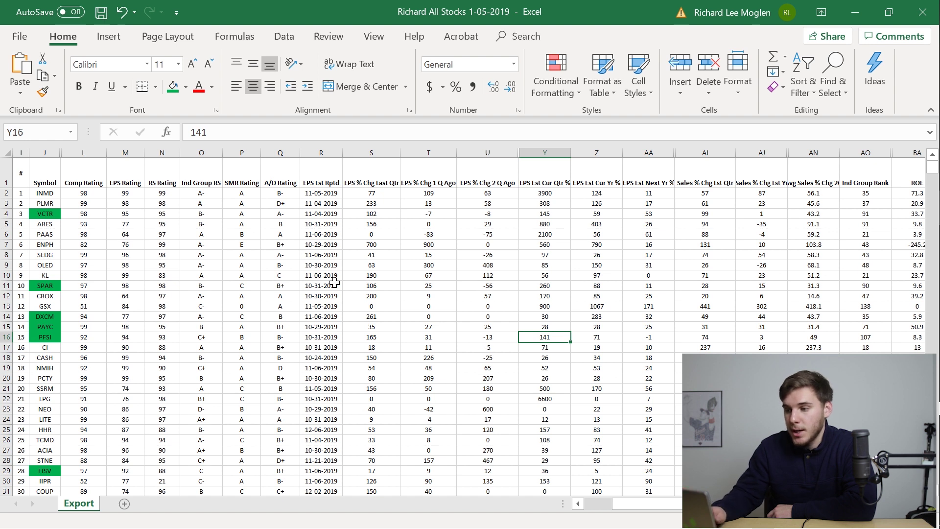
key("Right")
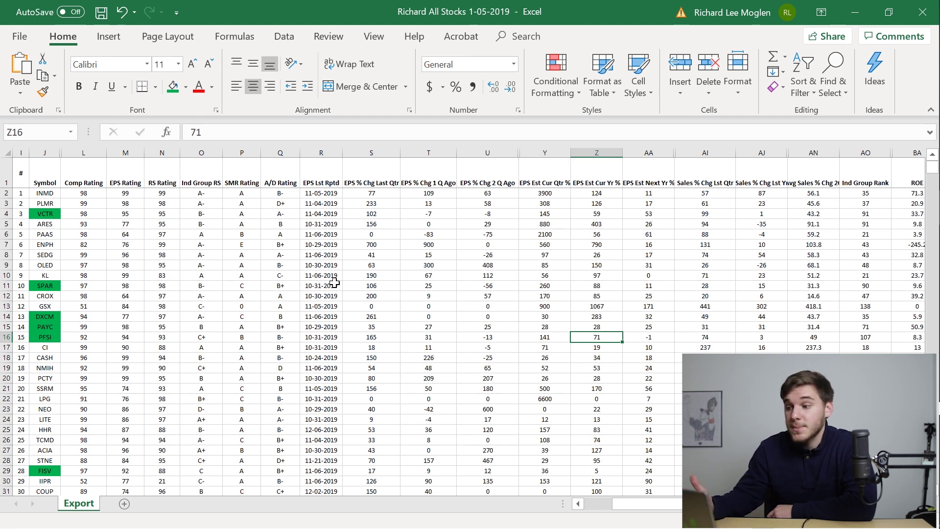
key("Right")
- Examine PFSI's sales growth, industry group rank, ROE and after-tax margins
key("Right")
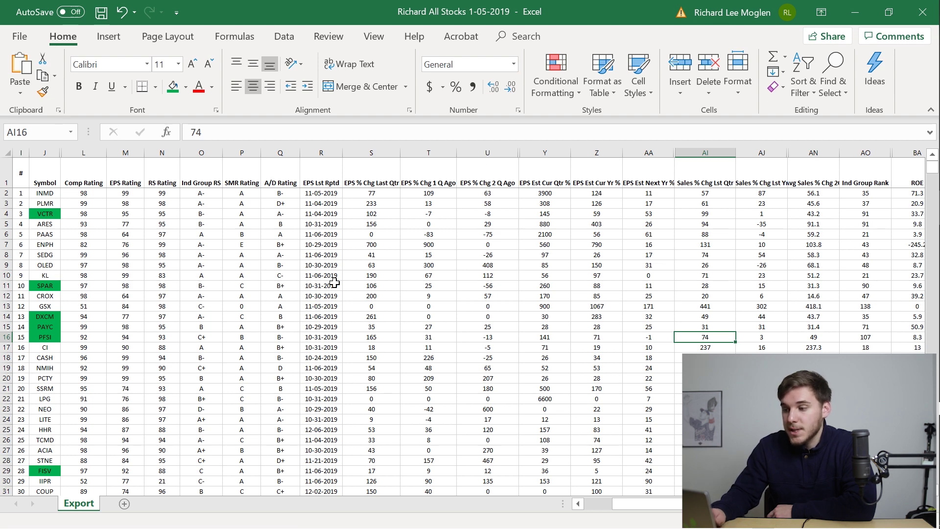
key("Right")
key("Right")
key("Right")
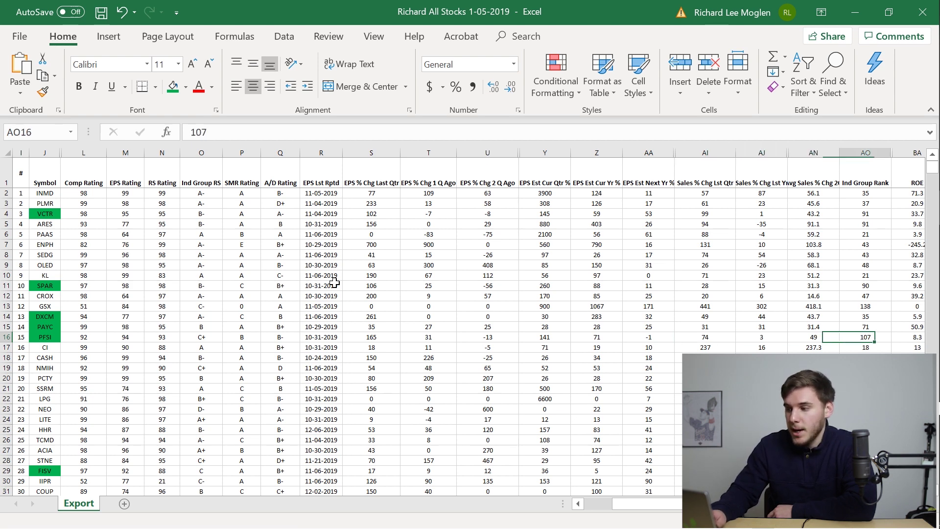
key("Right")
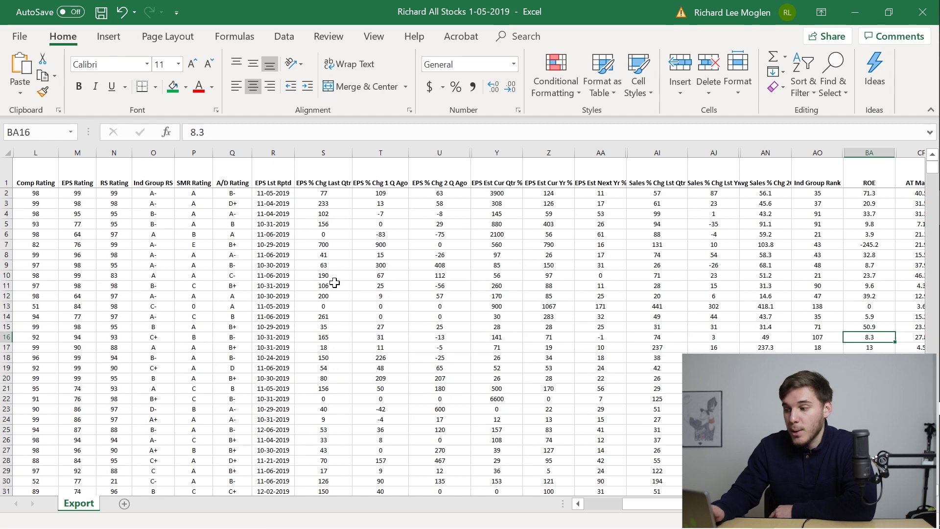
key("Right")
key("Right")
key("Right")
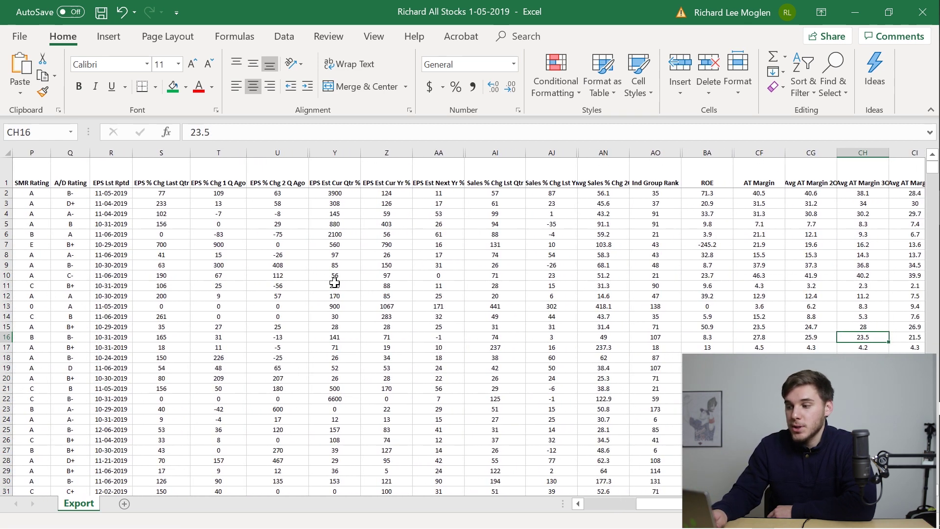
key("Left")
key("Left")
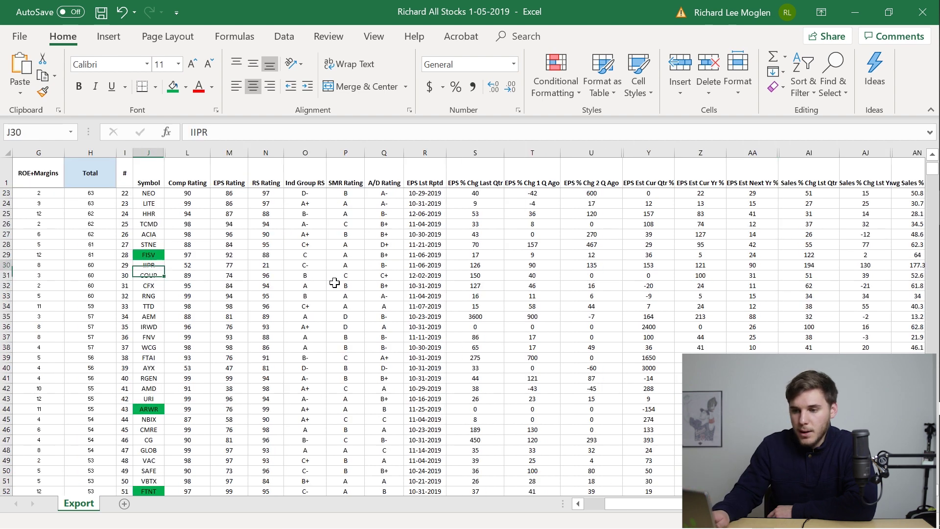
- Go to FISV's row and review its ratings and latest quarterly EPS changes
key("Up")
key("Down")
key("Right")
key("Right")
key("Right")
key("Right")
key("Right")
key("Right")
key("Right")
key("Right")
key("Right")
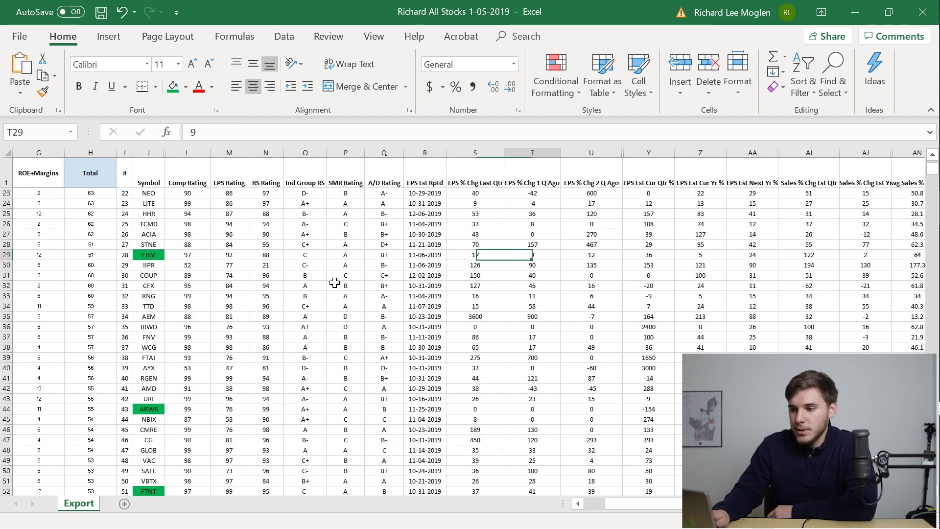
- Compare FISV's quarterly EPS changes with its current-quarter, current-year and next-year EPS estimates
key("Left")
key("Right")
key("Right")
key("Right")
key("Right")
key("Right")
- Examine FISV's sales growth, industry group rank, ROE and after-tax margins
key("Right")
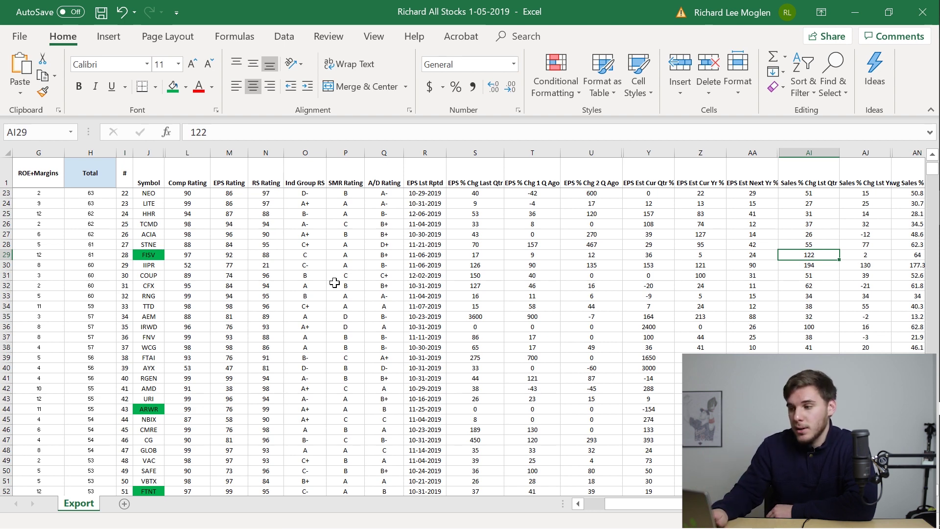
key("Right")
key("Right")
key("Right")
key("Right")
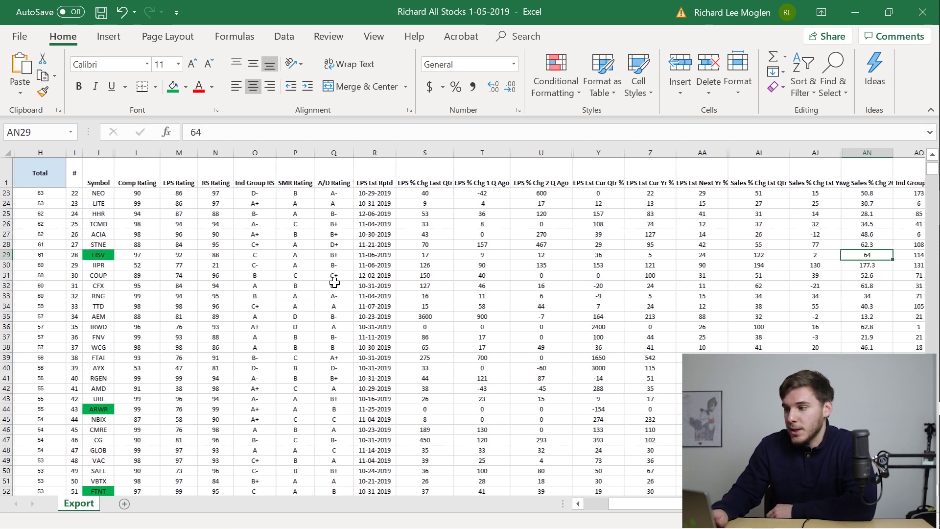
key("Right")
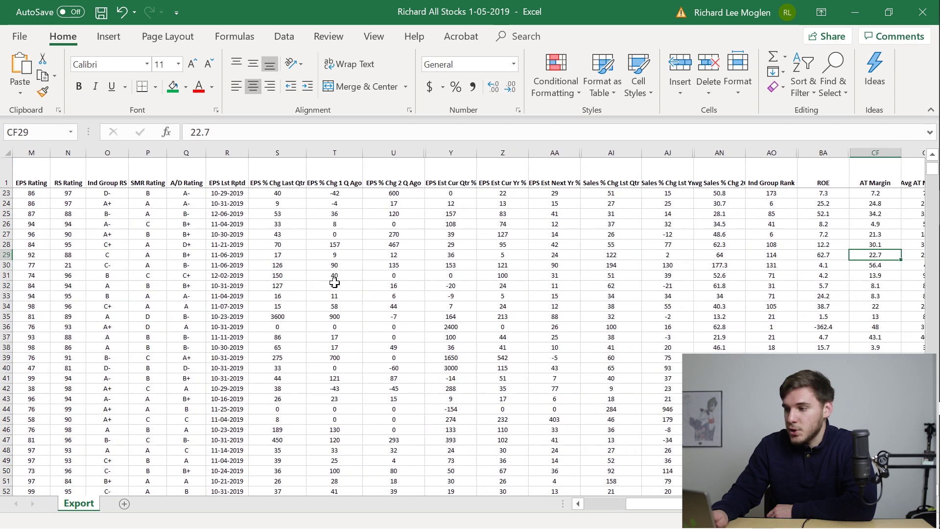
key("Left")
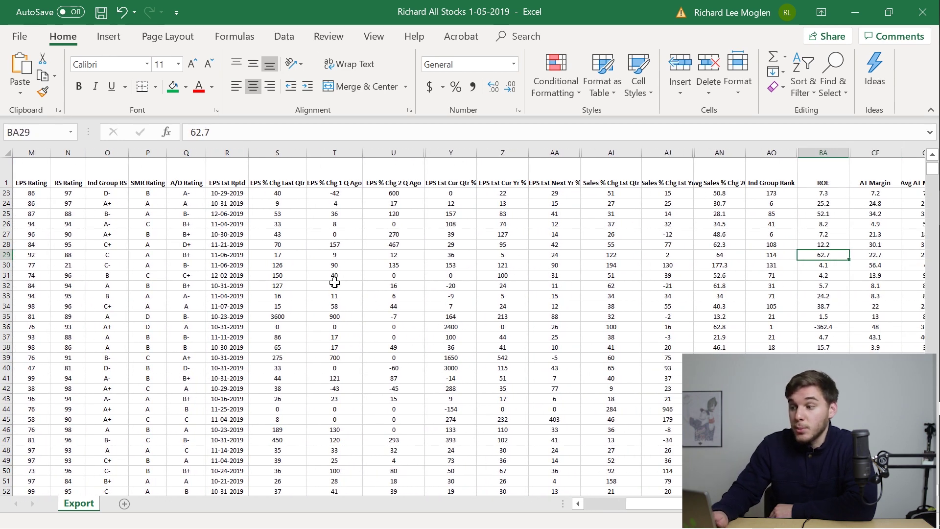
key("Right")
key("Right")
key("Right")
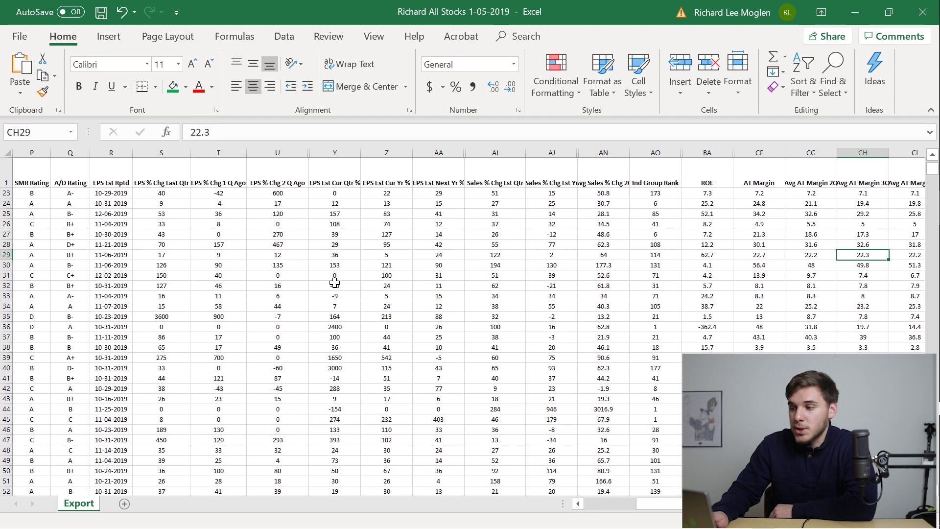
- Go to ARWR's row and review its Comp, EPS and RS ratings
key("Left")
key("Left")
key("Left")
key("ctrl+Left")
key("Down")
key("Down")
key("Down")
key("Down")
key("Down")
key("Down")
key("Down")
key("Down")
key("Down")
key("Down")
key("Down")
key("Down")
key("Down")
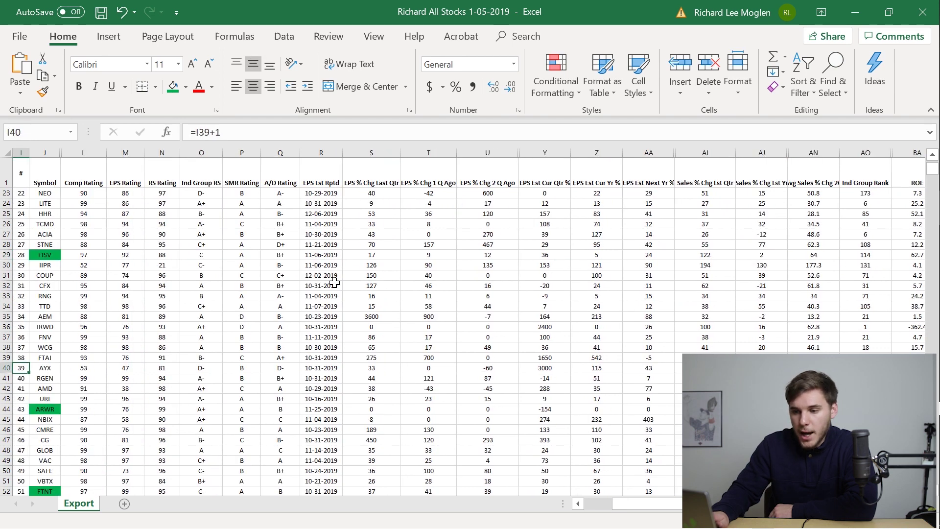
key("Down")
key("Down")
key("Right")
key("Right")
key("Right")
key("Right")
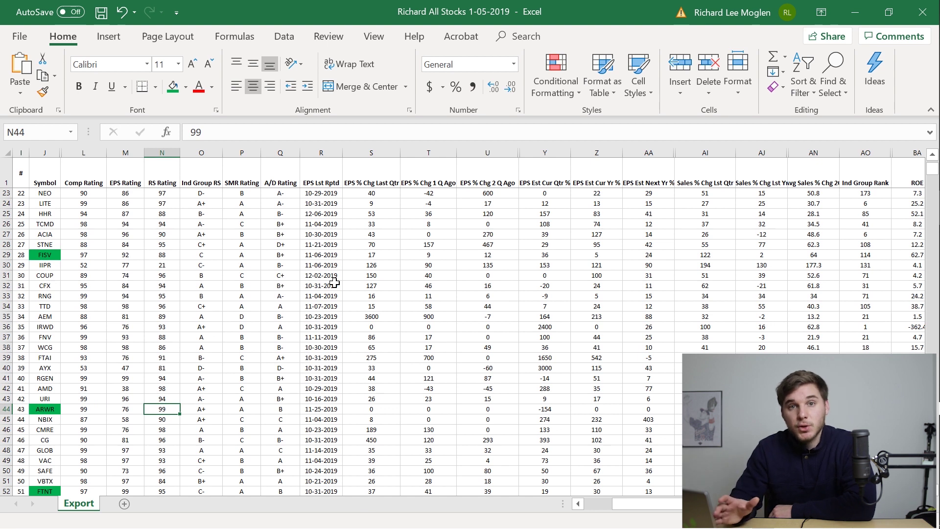
- Review ARWR's industry group RS, SMR and A/D ratings, quarterly EPS changes and EPS estimates
key("Right")
key("Right")
key("Right")
key("Right")
key("Right")
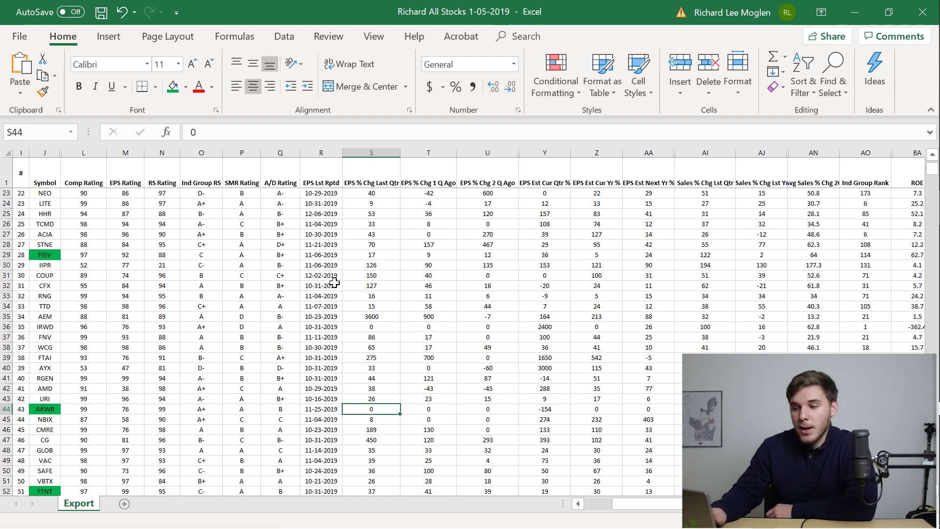
key("Right")
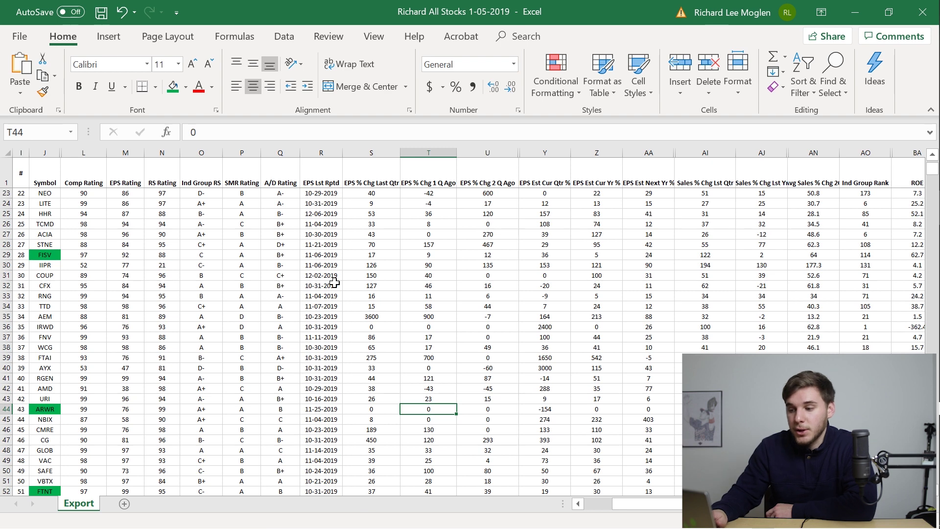
key("Right")
key("Right")
key("Right")
key("Right")
- Examine ARWR's sales growth, industry group rank, ROE and after-tax margin
key("Right")
key("Right")
key("Right")
key("Left")
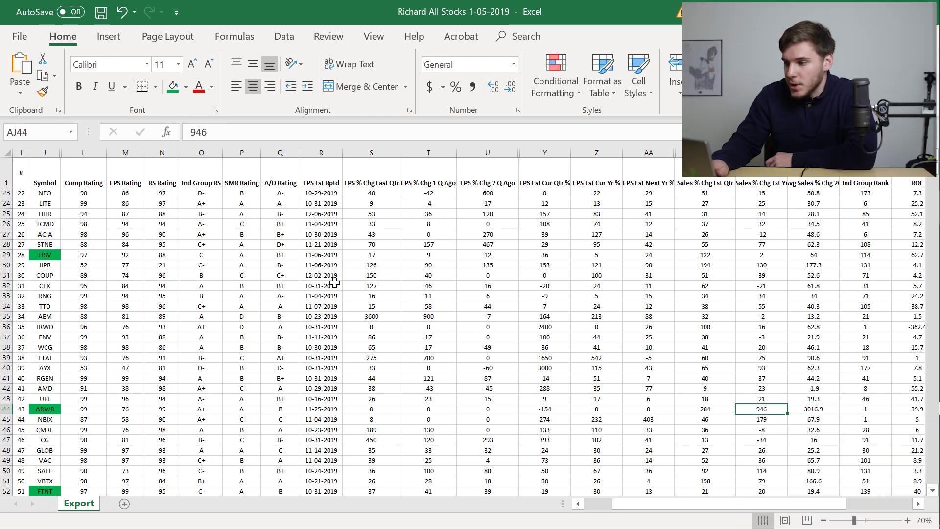
key("Left")
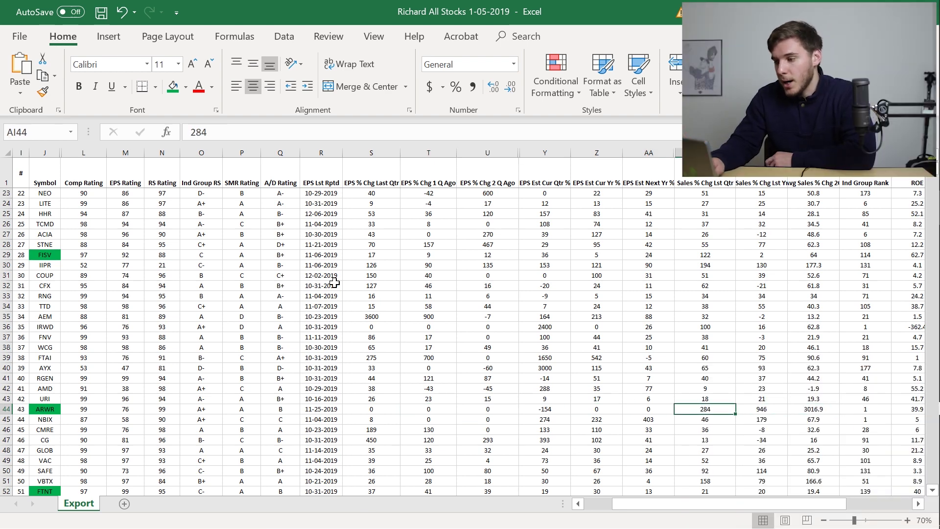
key("Right")
key("Right")
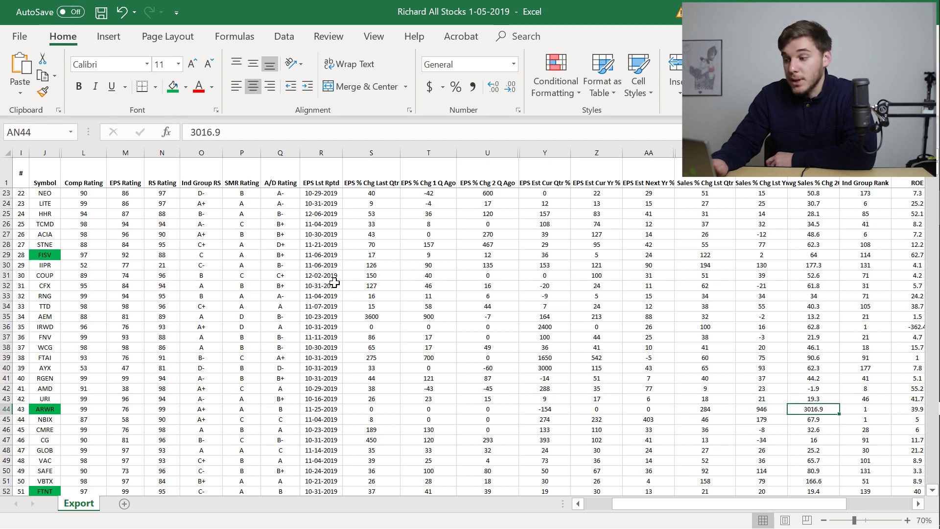
key("Right")
key("Right")
key("Right")
key("Right")
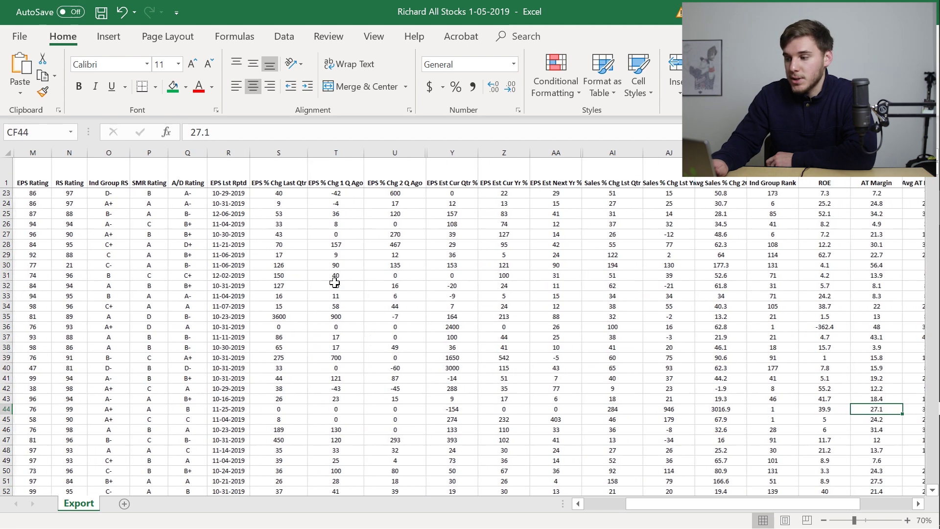
key("Left")
key("Left")
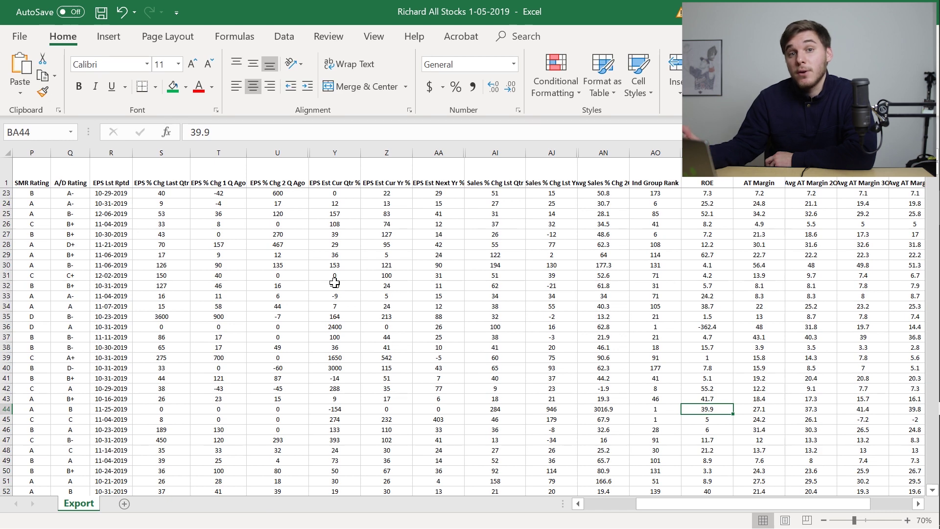
- Go to FTNT's row and review its ratings and quarterly EPS changes
key("Left")
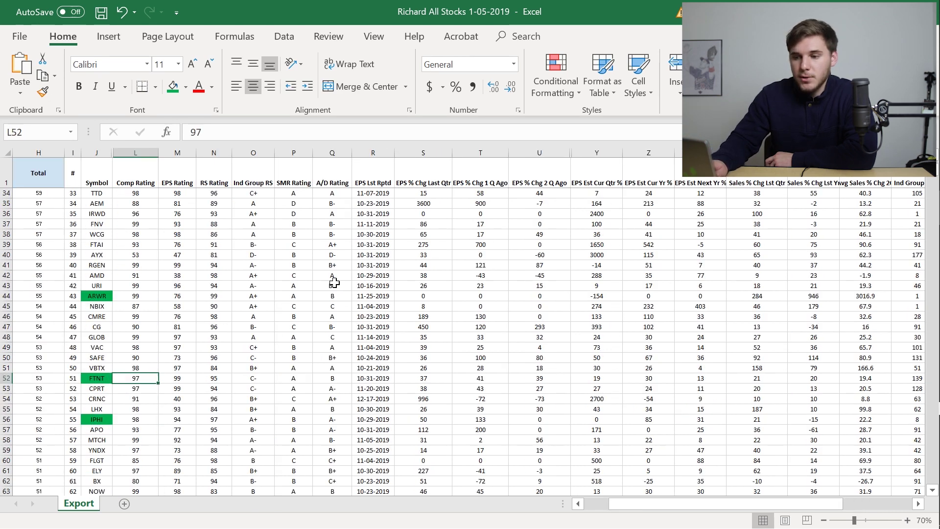
key("Right")
key("Right")
key("Right")
key("Right")
key("Right")
key("Right")
key("Right")
key("Right")
key("Right")
key("Right")
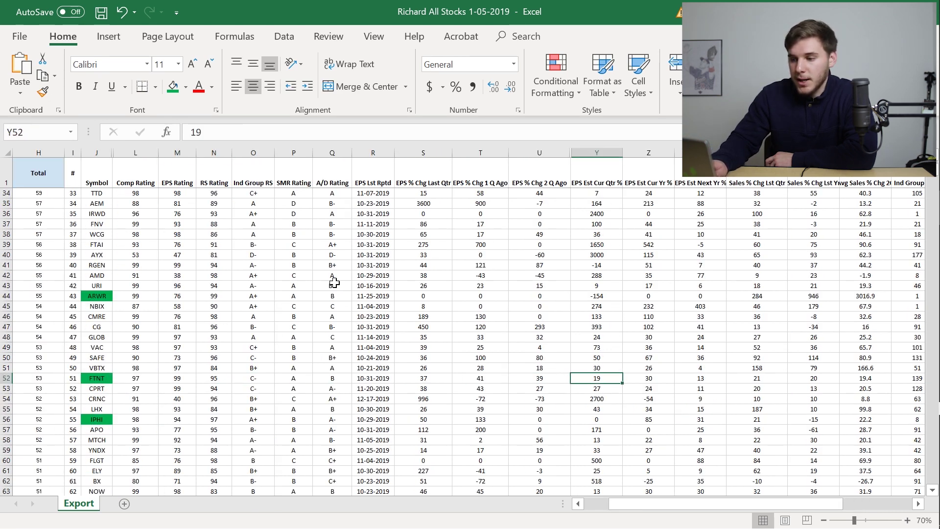
key("Left")
key("Left")
key("Left")
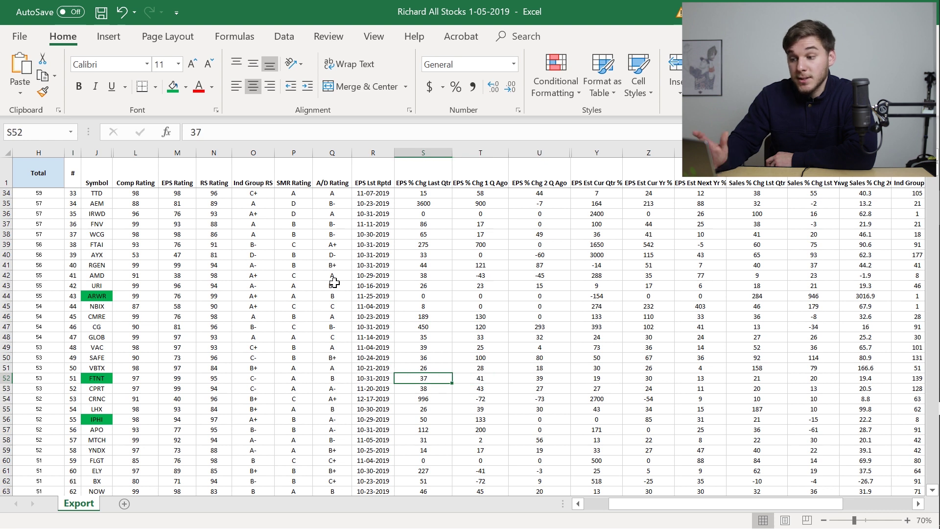
- Examine FTNT's EPS estimates and its quarterly and average sales growth
key("Right")
key("Right")
key("Right")
key("Right")
key("Right")
key("Right")
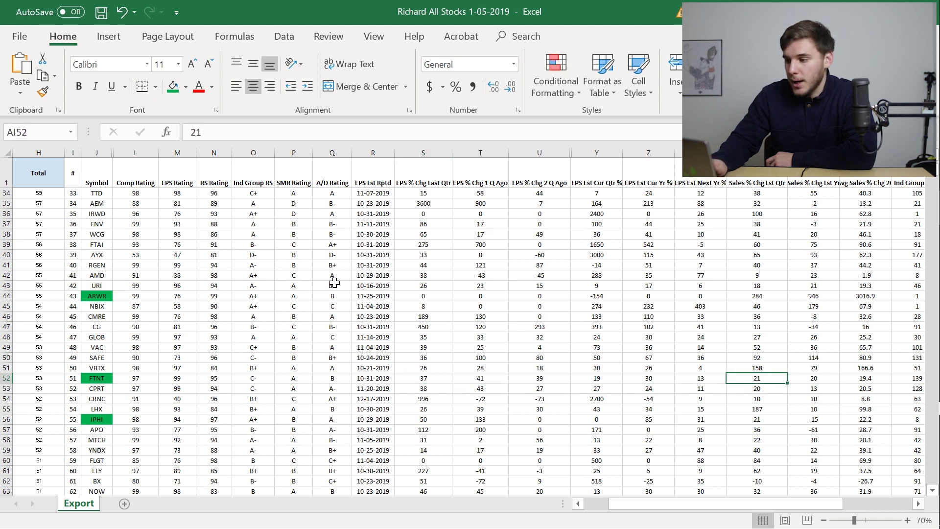
key("Right")
key("Right")
key("Right")
key("Right")
key("Right")
key("Right")
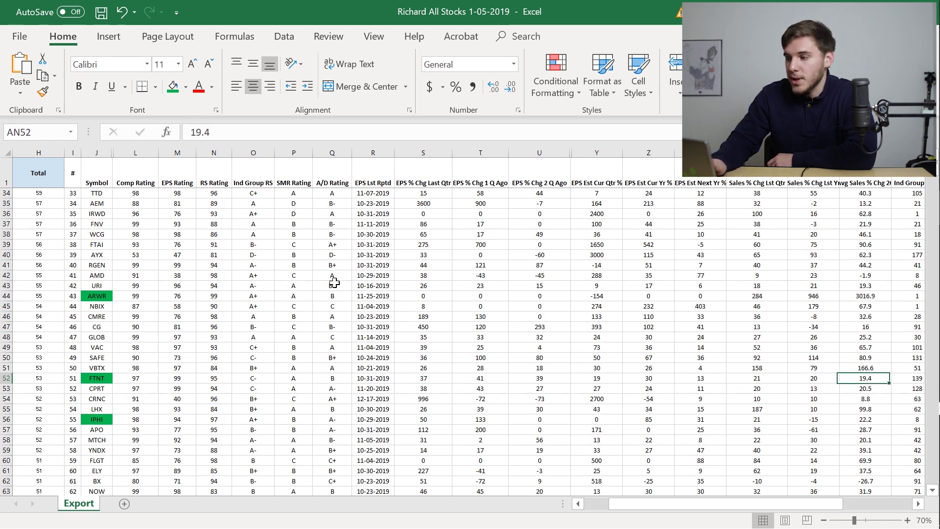
- Check FTNT's industry group rank, after-tax margins and ROE
key("Right")
key("Right")
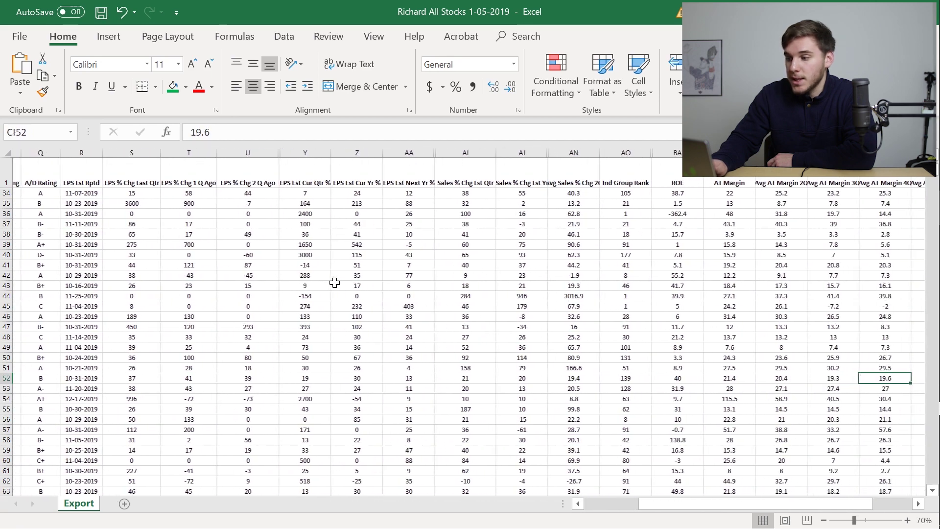
key("Left")
key("Left")
key("Left")
key("Left")
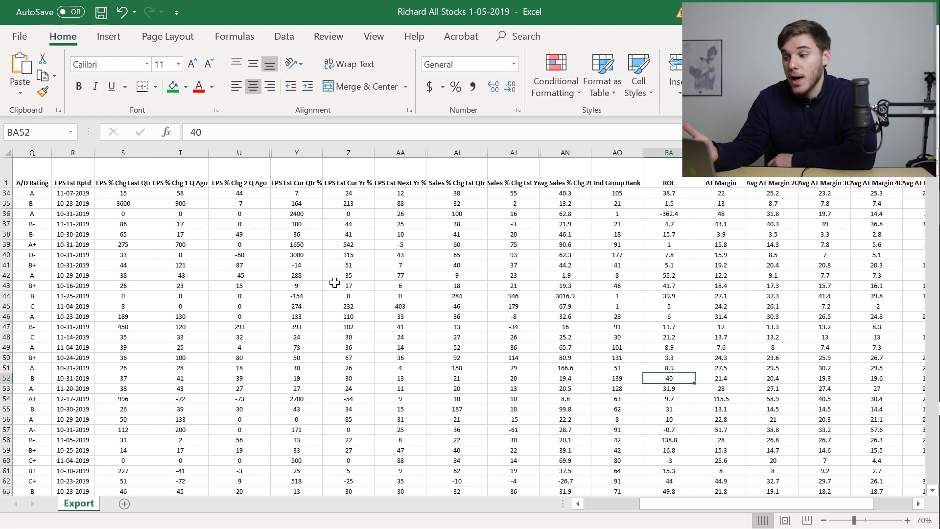
- Go to IPHI's row and review its ratings and last-quarter EPS change
key("Down")
key("Down")
key("Down")
key("Down")
key("ctrl+Left")
key("ctrl+Left")
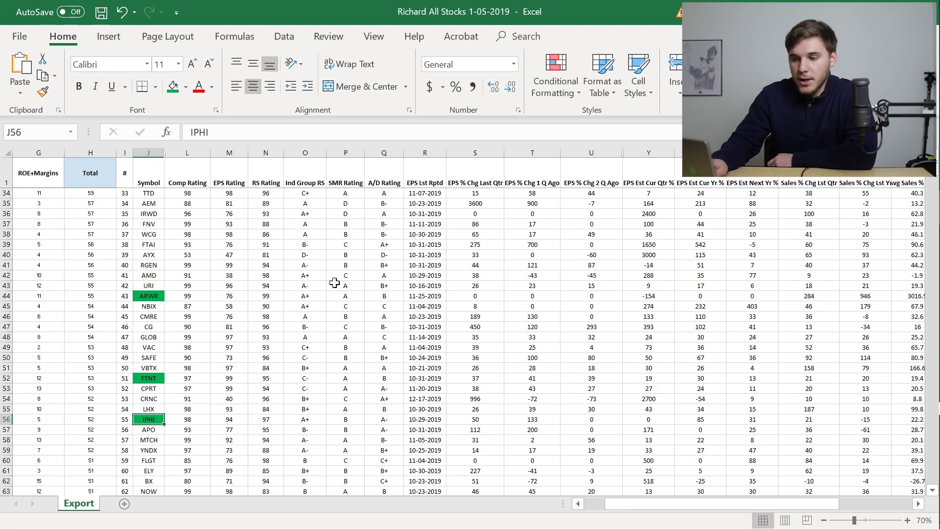
key("Right")
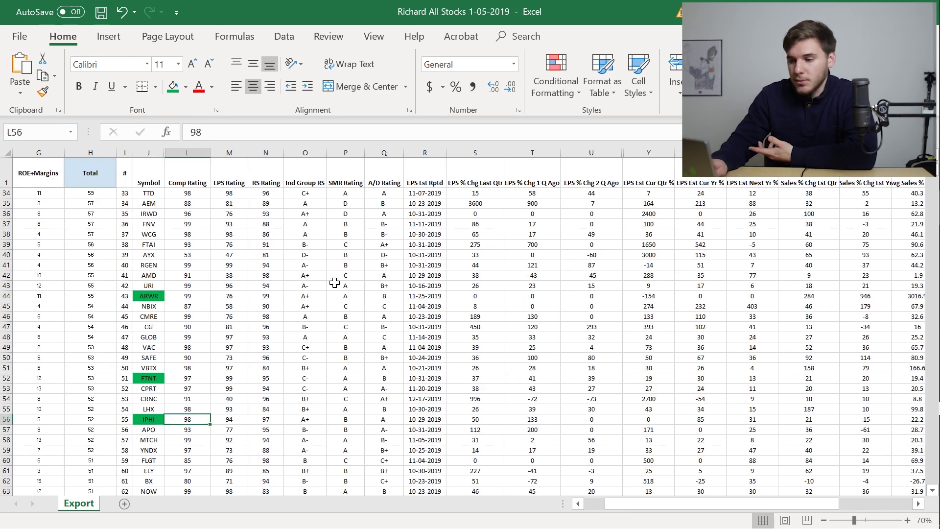
key("Right")
key("Right")
key("Right")
key("Right")
key("Right")
key("Right")
key("Right")
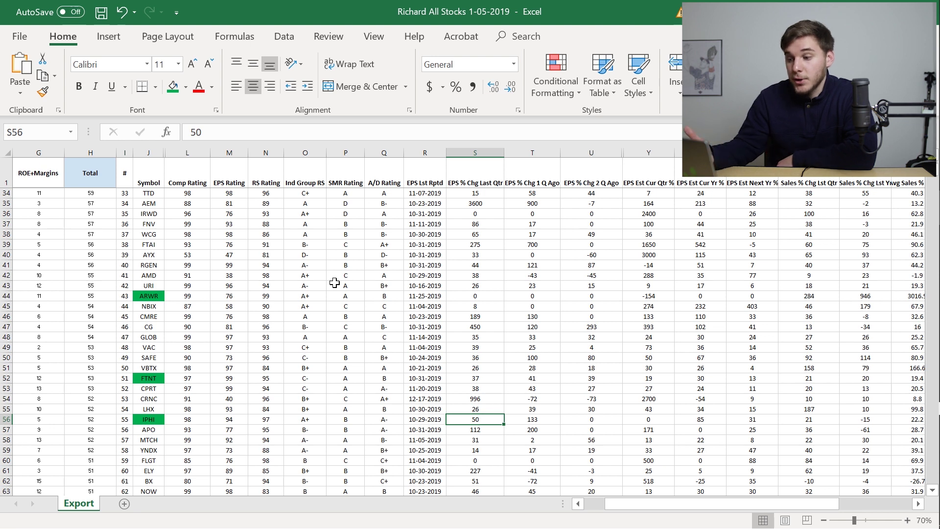
key("Right")
key("Left")
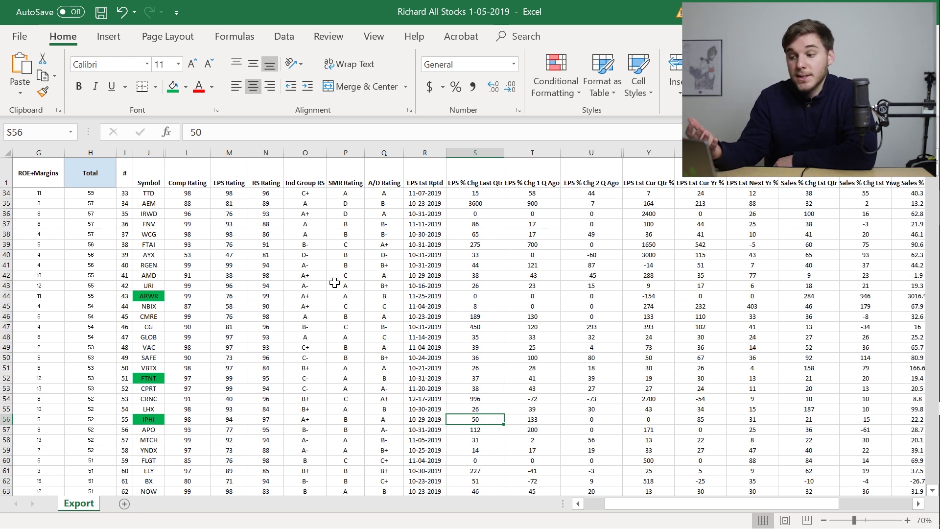
- Review IPHI's earlier quarterly EPS changes and its current-quarter, current-year and next-year EPS estimates
key("Right")
key("Right")
key("Right")
key("Right")
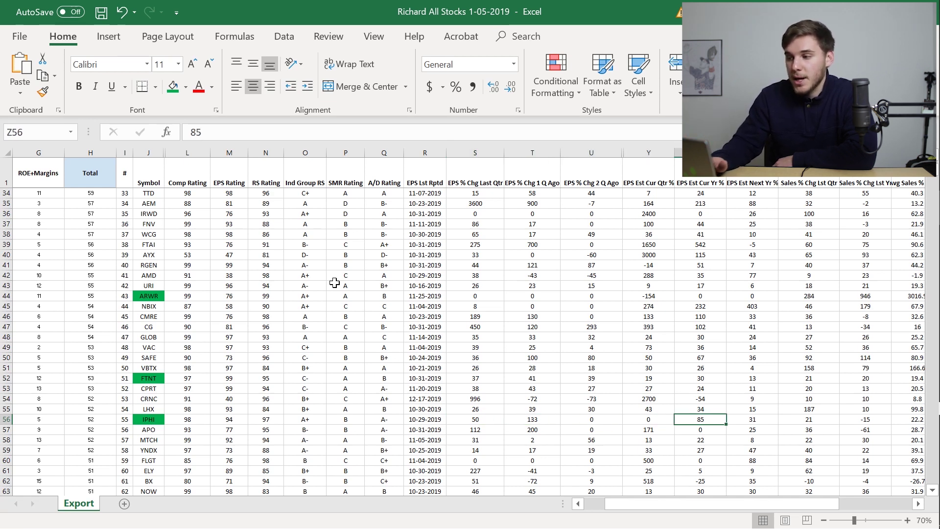
key("Right")
- Examine IPHI's sales growth, industry group rank, ROE and after-tax margins
key("Right")
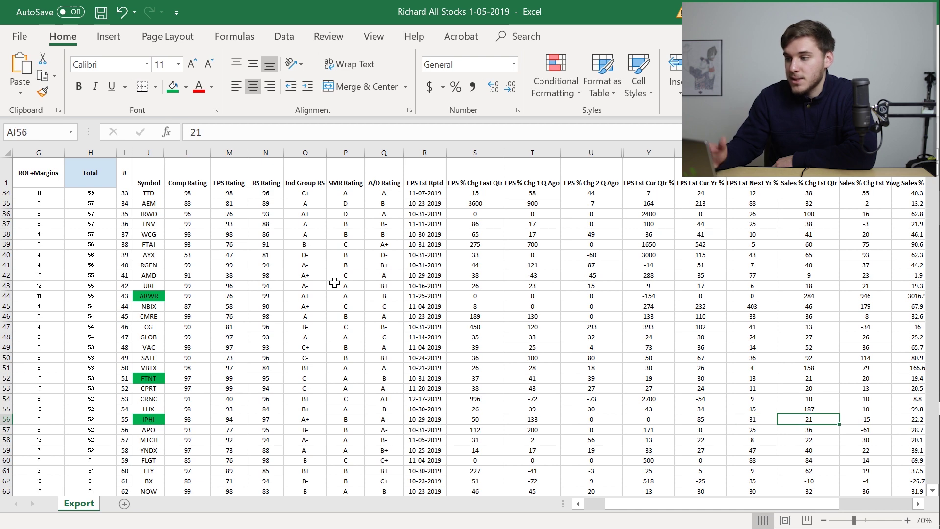
key("Right")
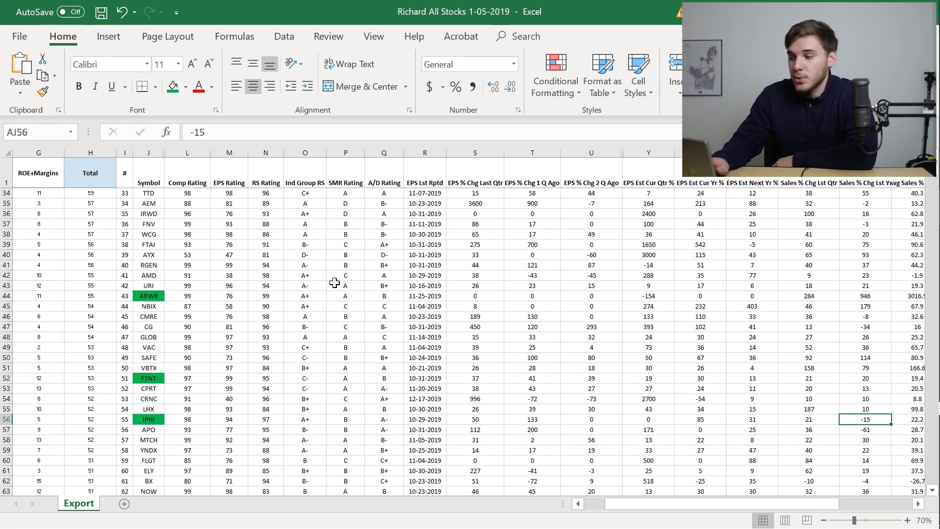
key("Right")
key("Right")
key("Right")
key("Right")
key("Right")
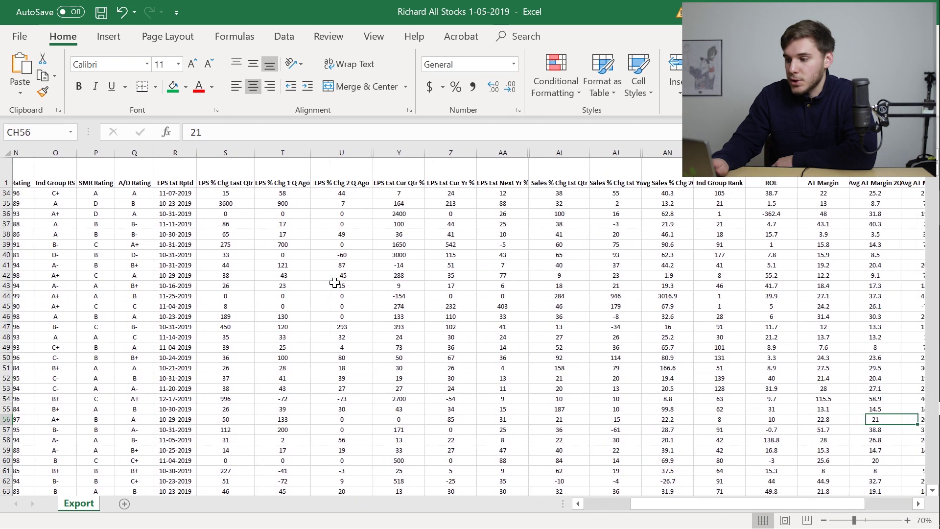
- Recheck IPHI's average after-tax margins and go to CDLX's row
key("Right")
key("Left")
key("Left")
key("Left")
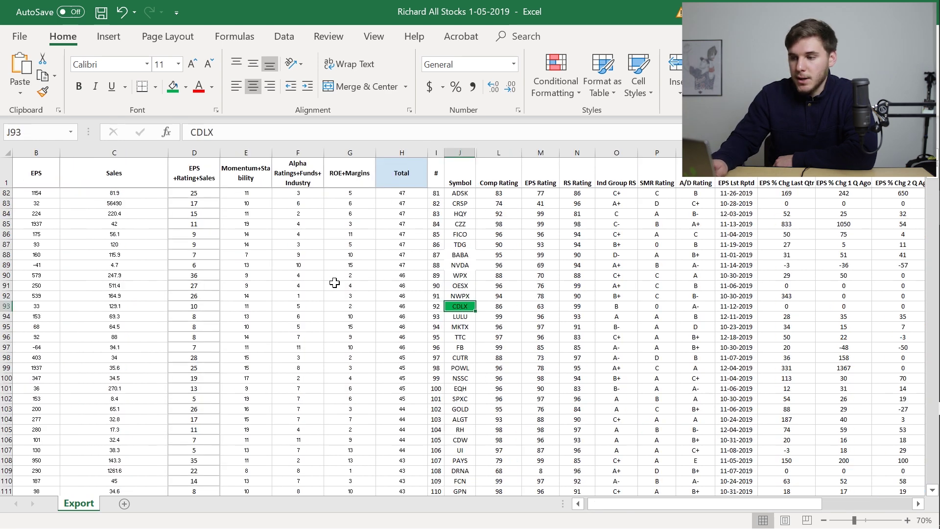
- Check CDLX's Comp and EPS ratings
key("Right")
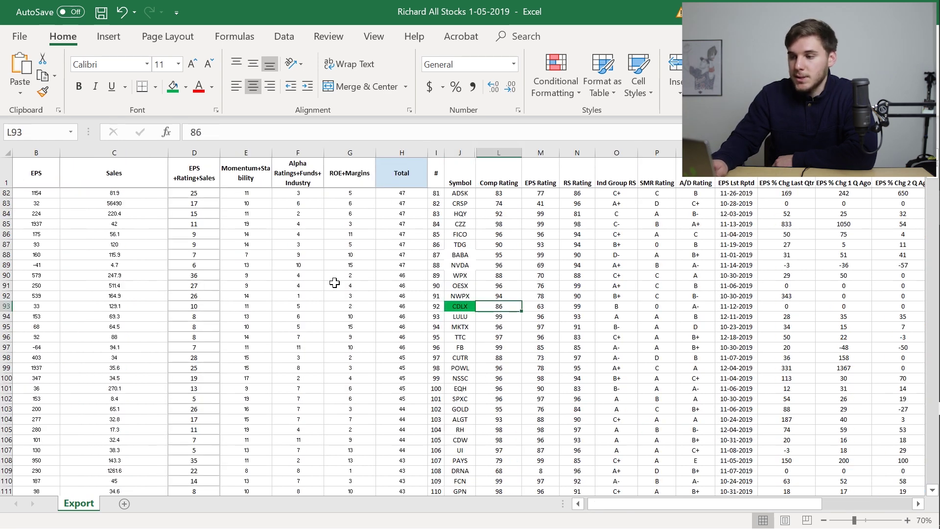
key("Right")
key("Right")
key("Left")
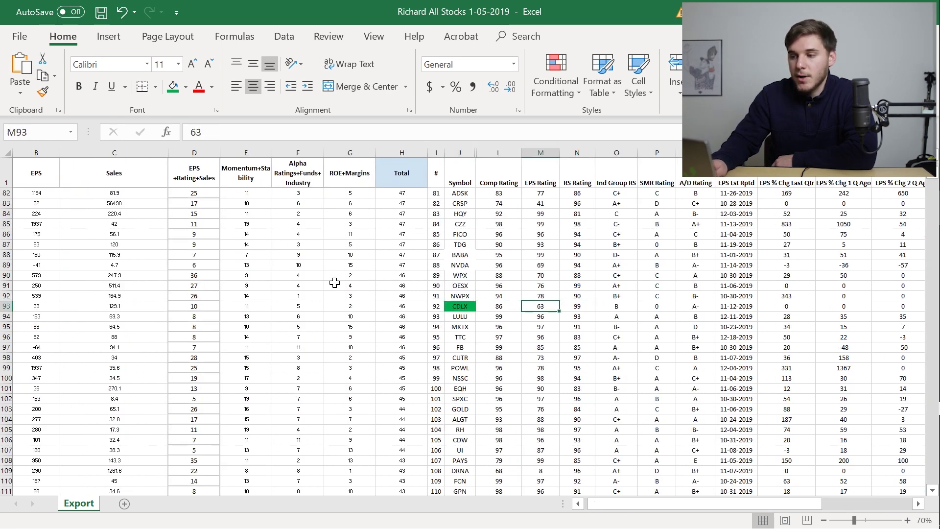
- Examine CDLX's remaining ratings, quarterly EPS changes, EPS estimates and industry group rank
key("Right")
key("Right")
key("Right")
key("Right")
key("Right")
key("Right")
key("Right")
key("Right")
key("Right")
key("Right")
key("Right")
key("Right")
key("Right")
key("Right")
key("Right")
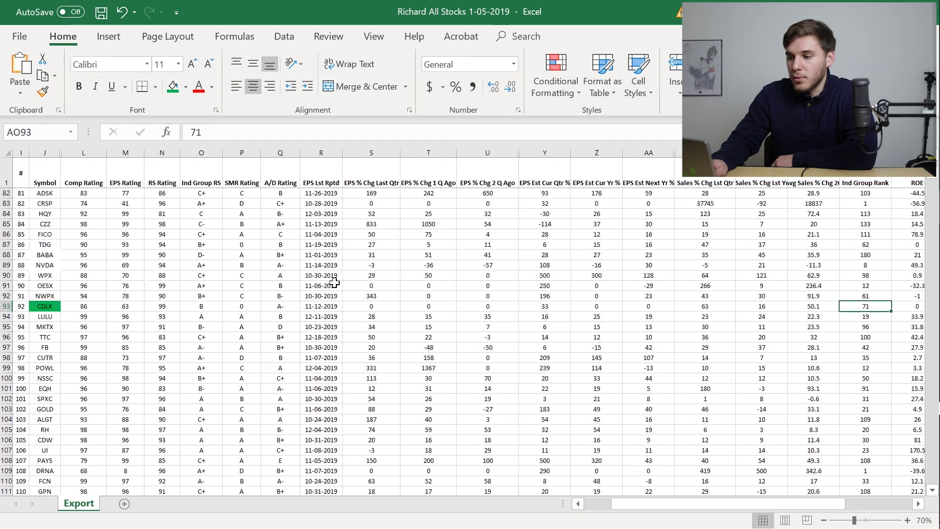
- Check CDLX's average sales growth and its sales changes for the latest quarters
key("Left")
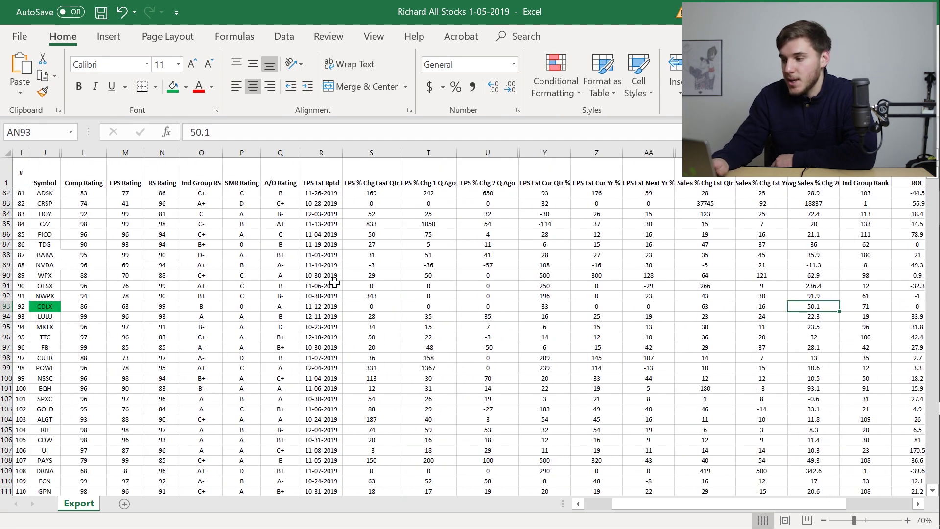
key("Left")
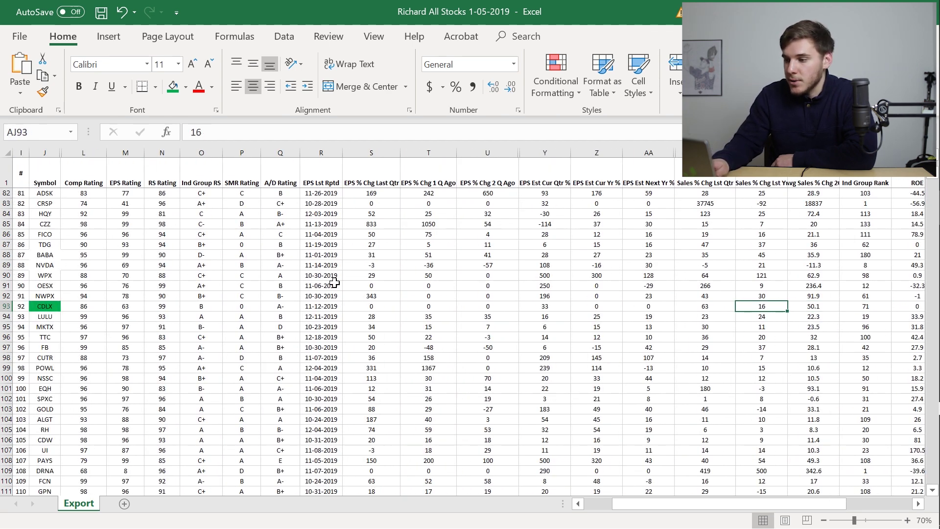
key("Left")
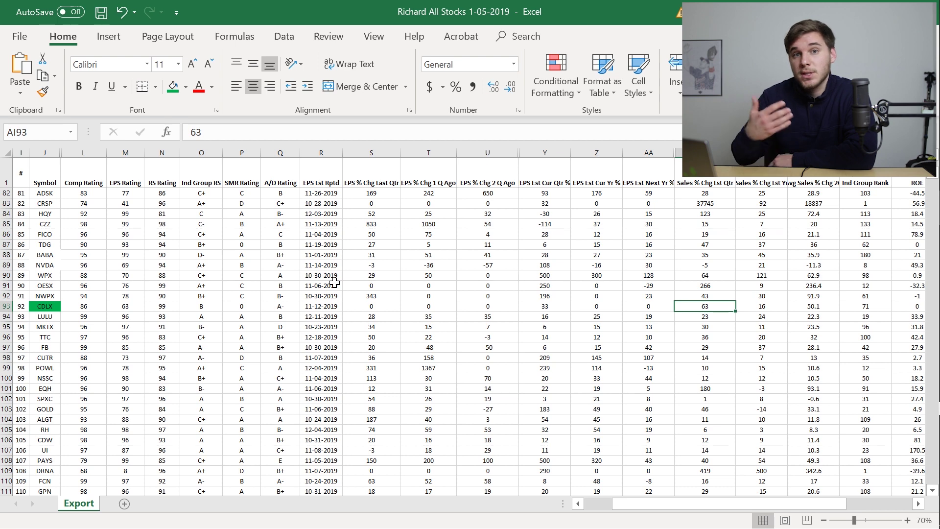
- Examine CDLX's ROE and after-tax margins, and go to ARVN's row
key("Right")
key("Right")
key("Right")
key("Right")
key("Right")
key("Right")
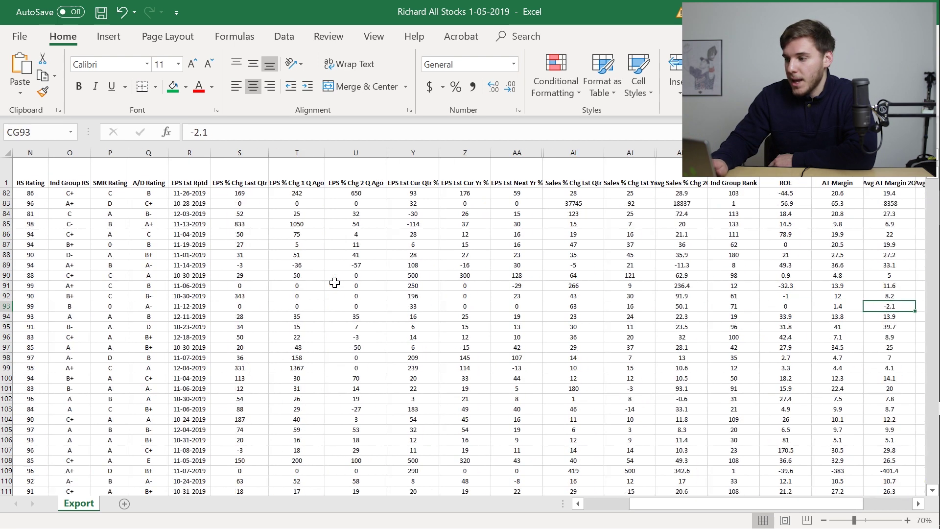
key("Left")
key("Left")
key("Right")
key("Right")
key("Right")
key("Right")
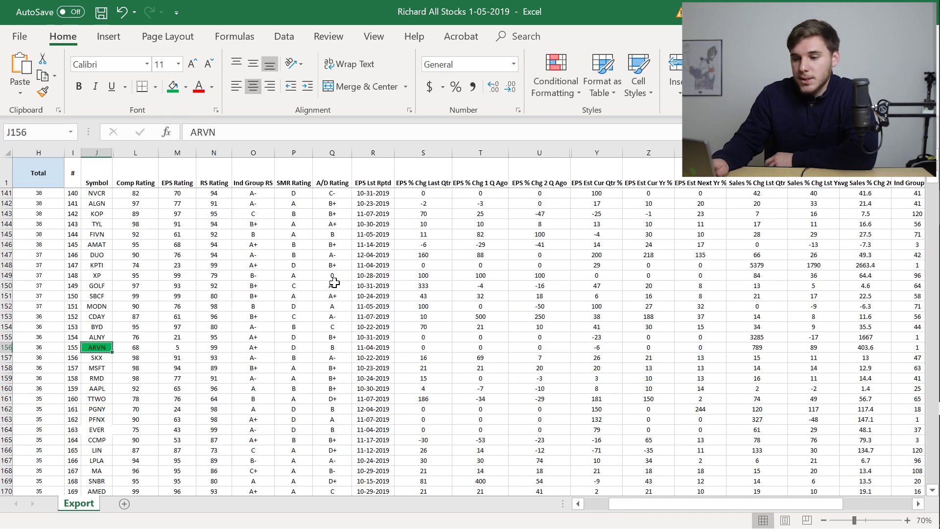
- Review ARVN's Comp, EPS and RS ratings and its industry group RS
key("Right")
key("Right")
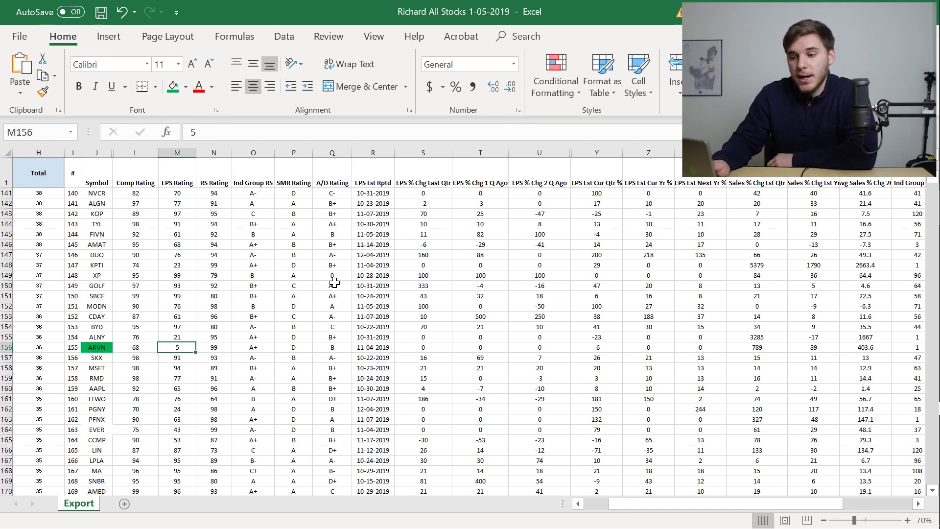
key("Right")
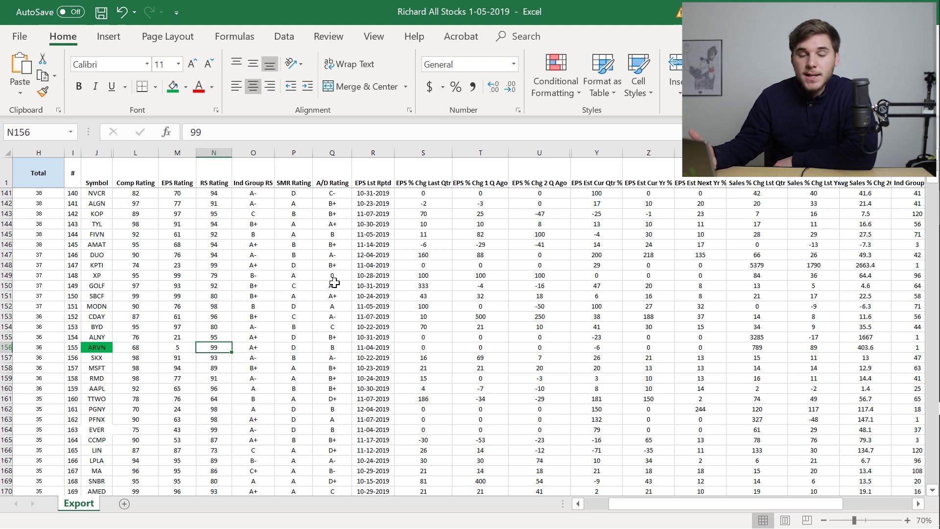
key("Right")
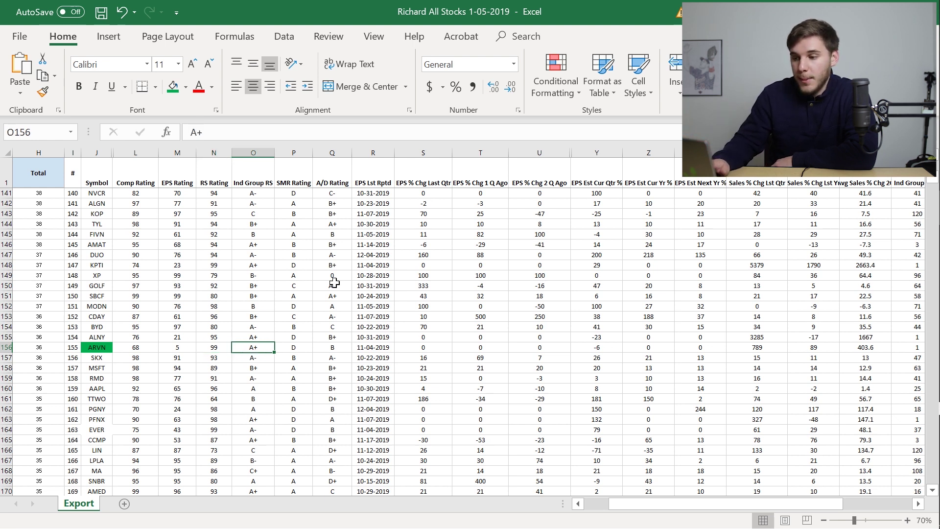
- Examine ARVN's quarterly EPS changes, EPS estimates and last-quarter sales change
key("Right")
key("Right")
key("Right")
key("Right")
key("Right")
key("Right")
key("Left")
key("Right")
key("Right")
key("Right")
key("Right")
key("Right")
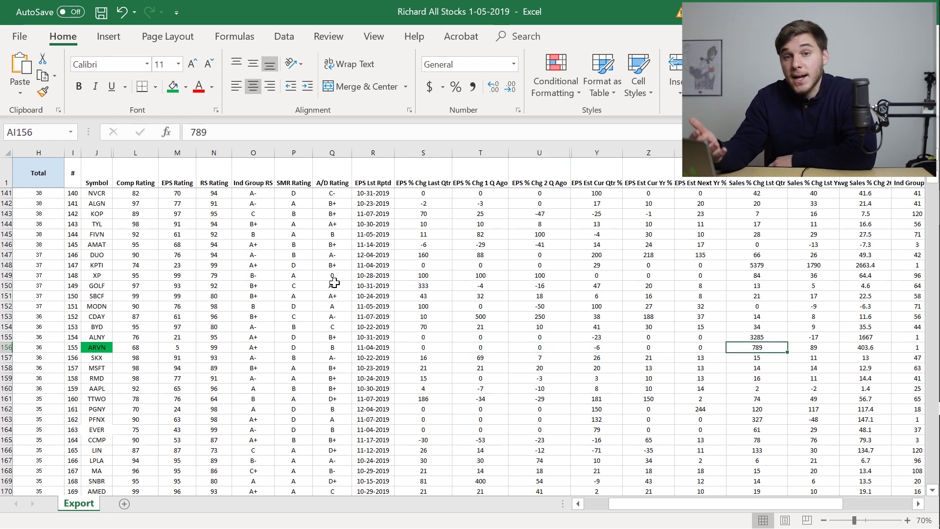
- Examine ARVN's earlier and average sales growth, group rank, ROE and after-tax margins, and go to SHOP's row
key("Right")
key("Right")
key("Right")
key("Right")
key("Right")
key("Right")
key("Right")
key("Right")
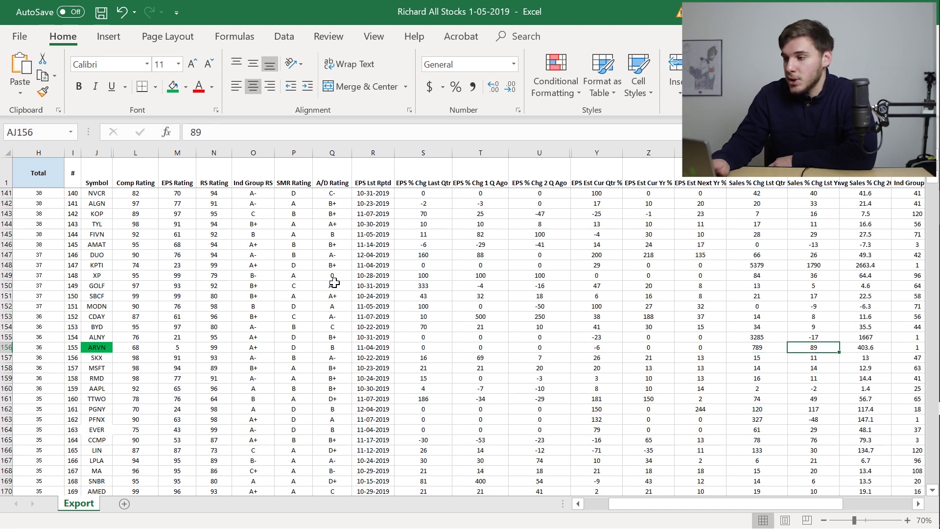
key("Left")
key("Left")
key("Left")
key("Left")
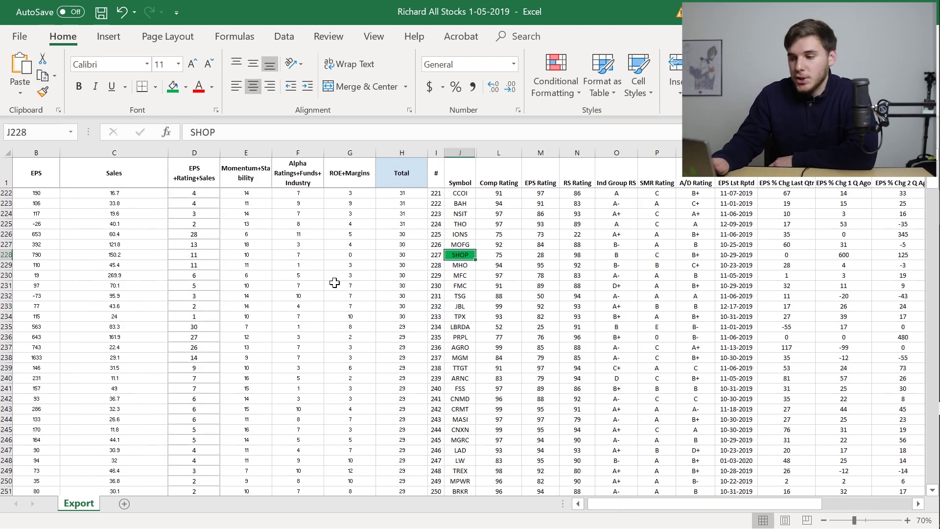
- Review SHOP's ratings, quarterly EPS changes and current-quarter EPS estimate
key("Right")
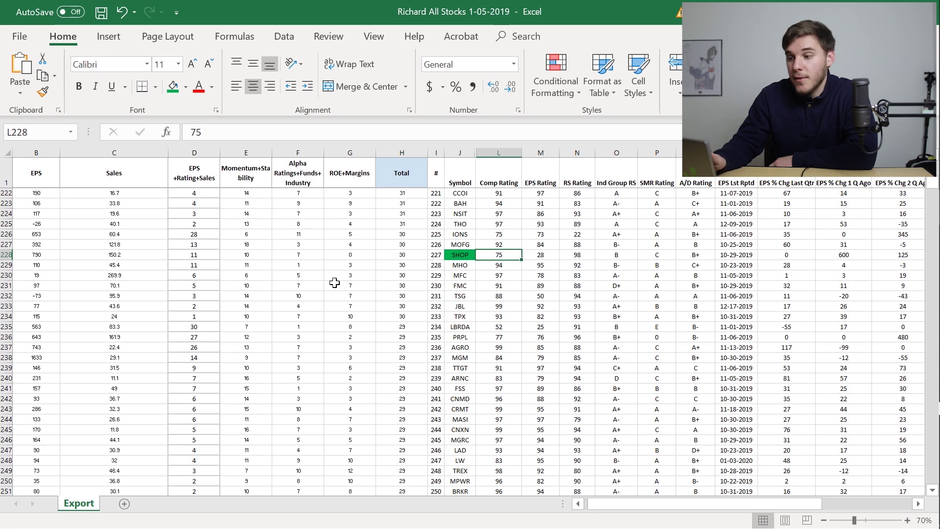
key("Right")
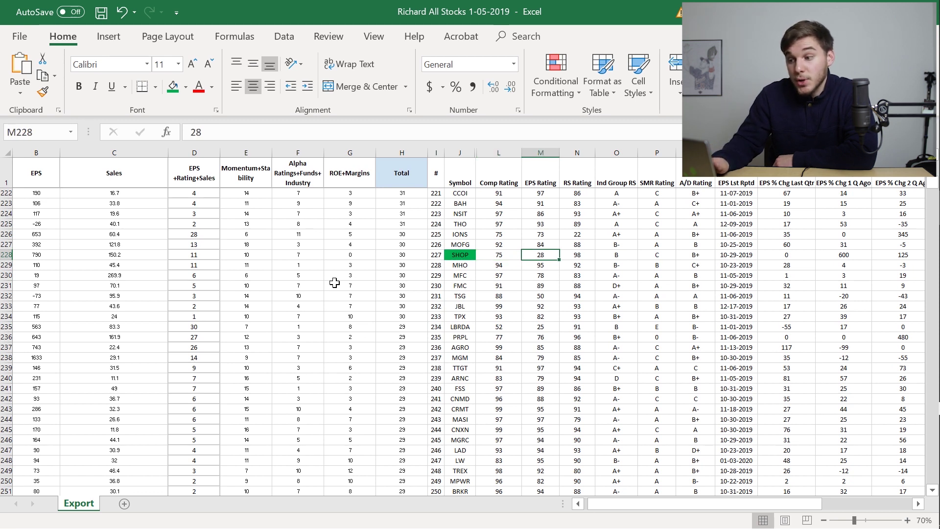
key("Right")
key("Right")
key("Right")
key("Right")
key("Right")
key("Right")
key("Right")
key("Right")
key("Right")
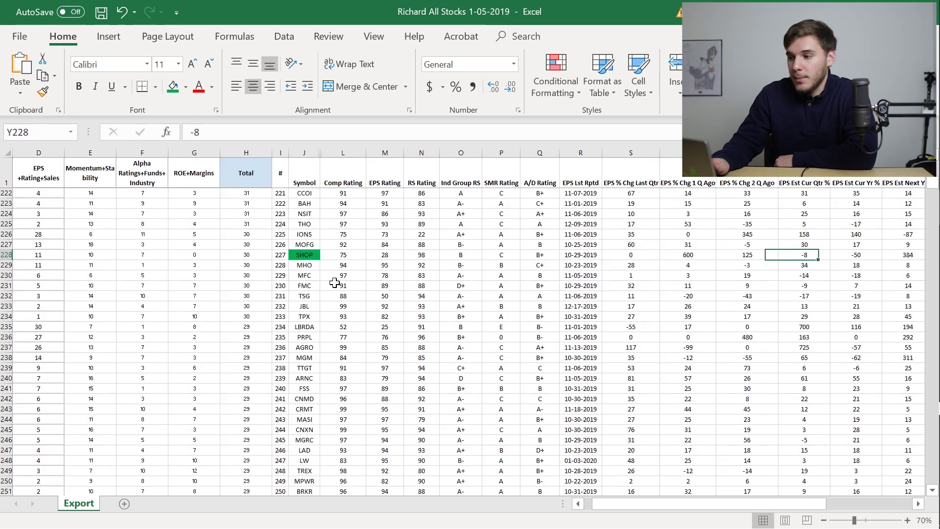
- Compare SHOP's yearly EPS estimates with its EPS changes over the last three quarters
key("Right")
key("Right")
key("Left")
key("Left")
key("Left")
key("Left")
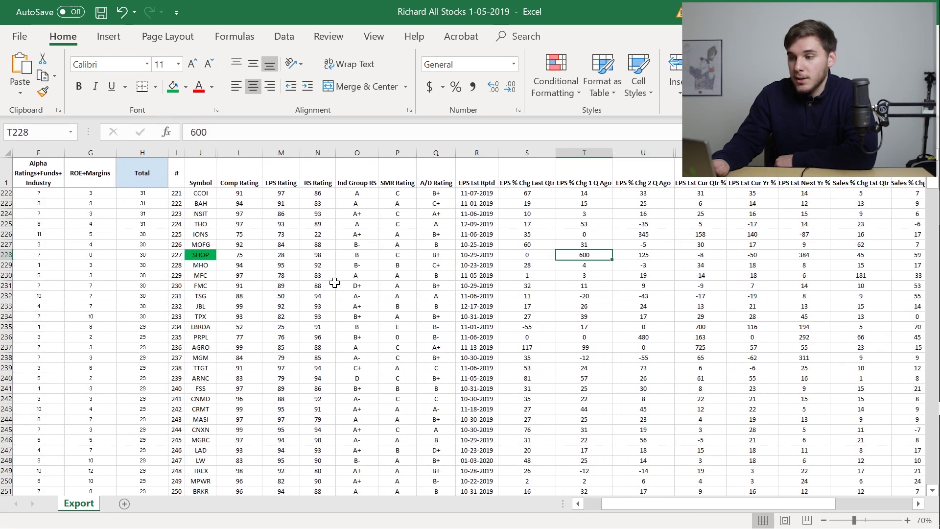
key("Left")
key("Right")
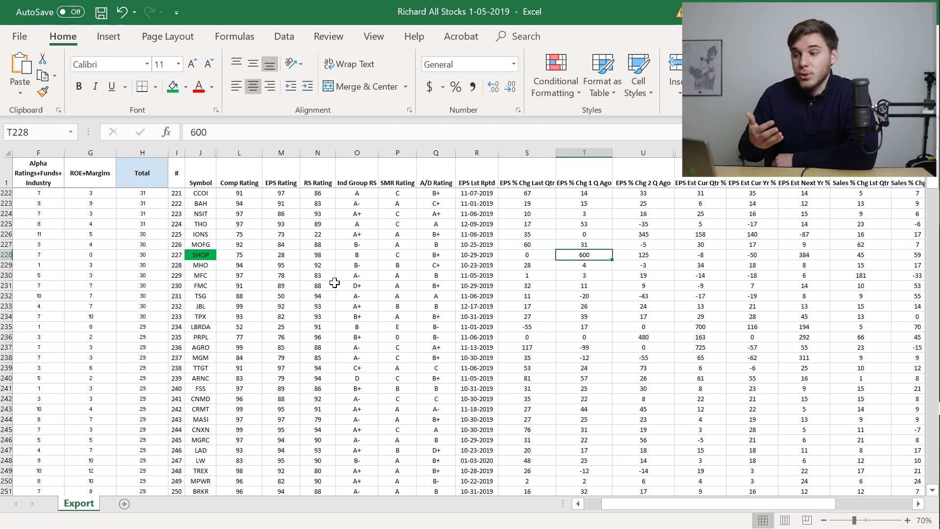
- Recheck SHOP's current-quarter, current-year and next-year EPS estimates
key("Right")
key("Right")
key("Right")
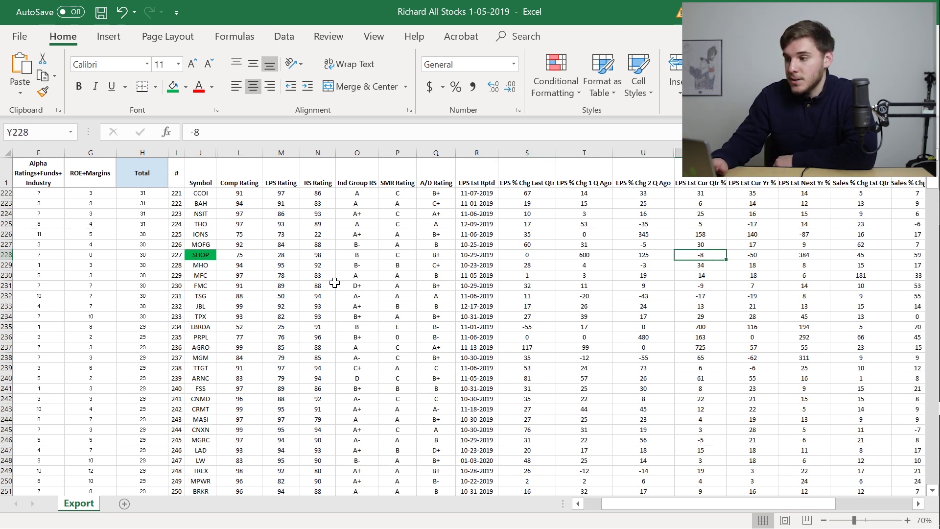
key("Right")
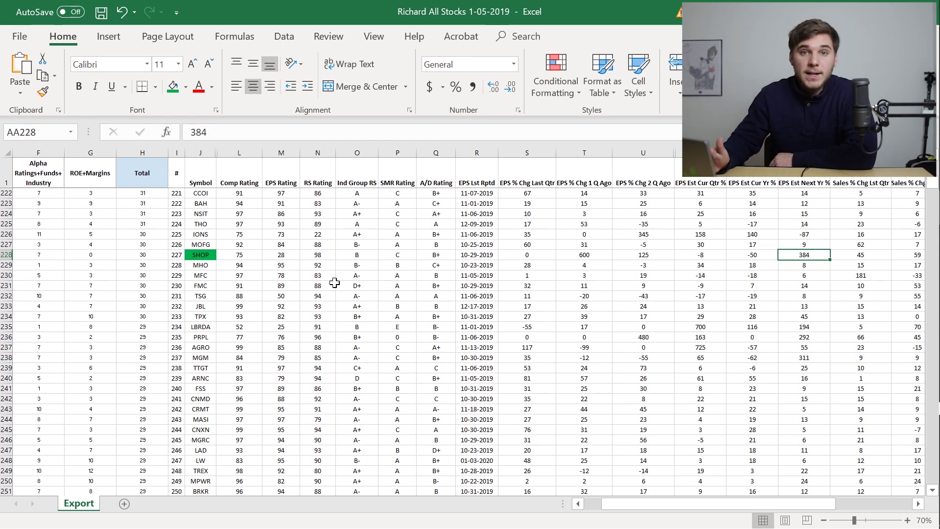
- Look over SHOP's sales, industry group rank, ROE and after-tax margin figures
key("Right")
key("Right")
key("Right")
key("Right")
key("Right")
key("Right")
key("Right")
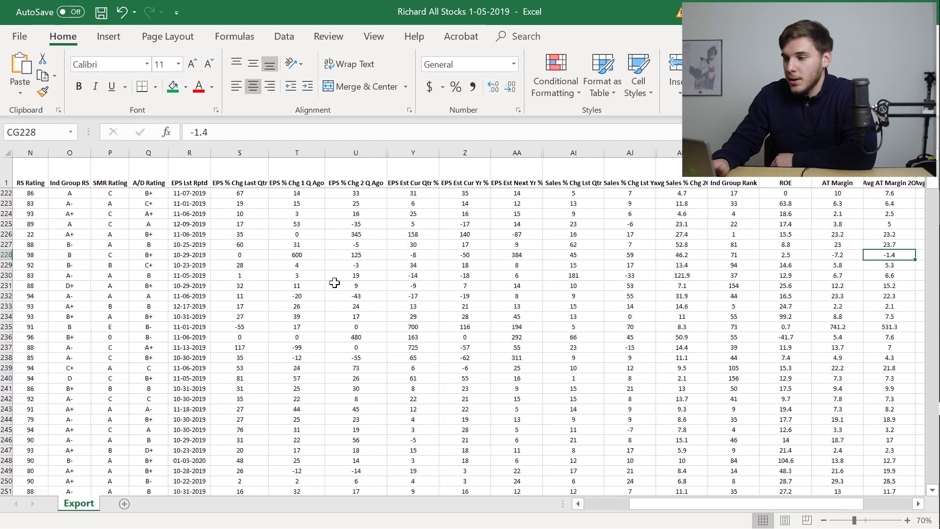
- Examine SHOP's last-quarter, earlier and average sales growth
key("Left")
key("Left")
key("Left")
key("Left")
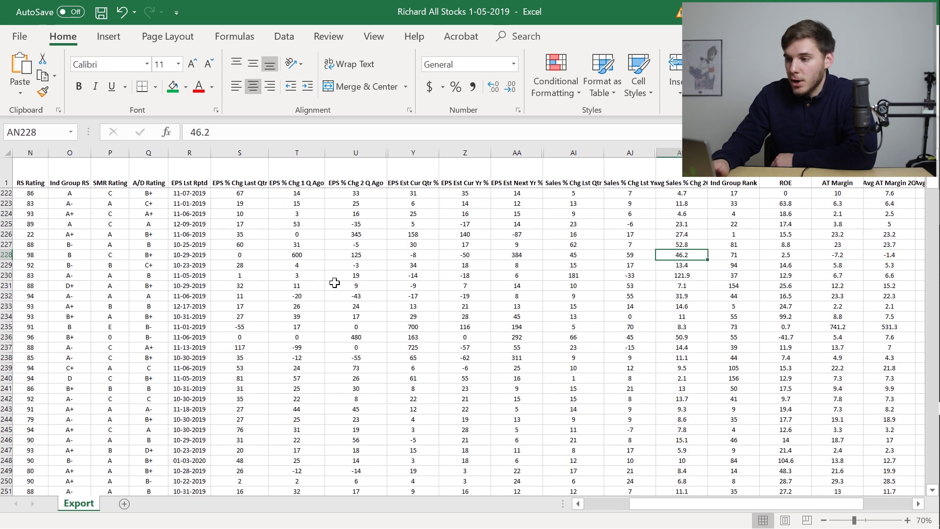
key("Left")
key("Left")
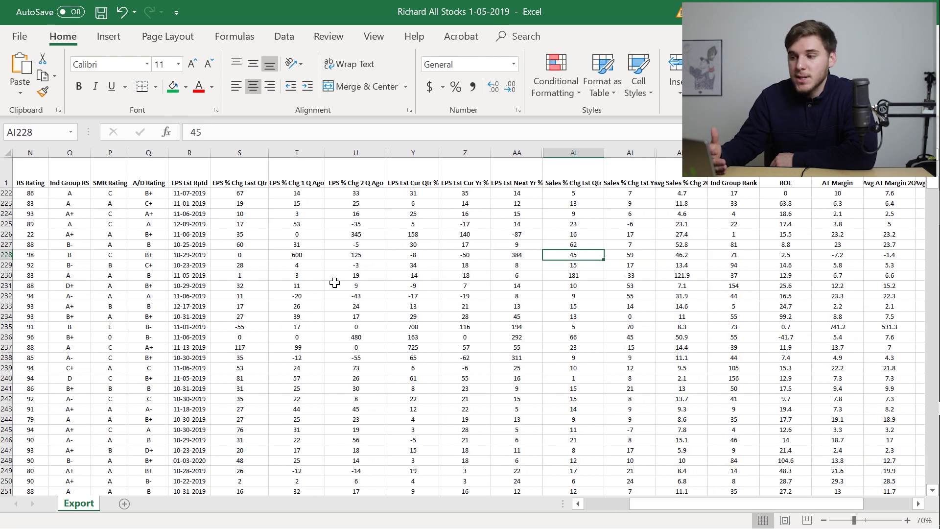
key("Right")
key("Right")
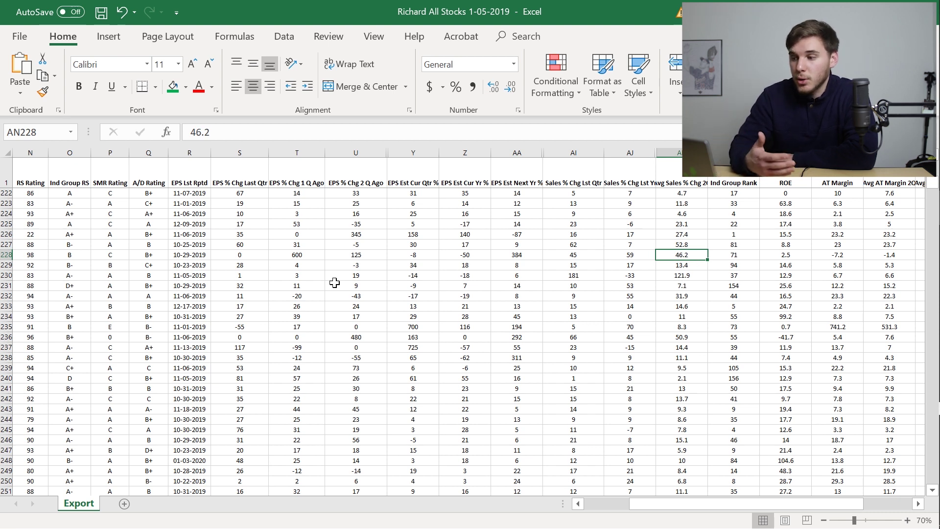
- Check SHOP's industry group rank, ROE, after-tax margin and average margins over two and three quarters
key("Right")
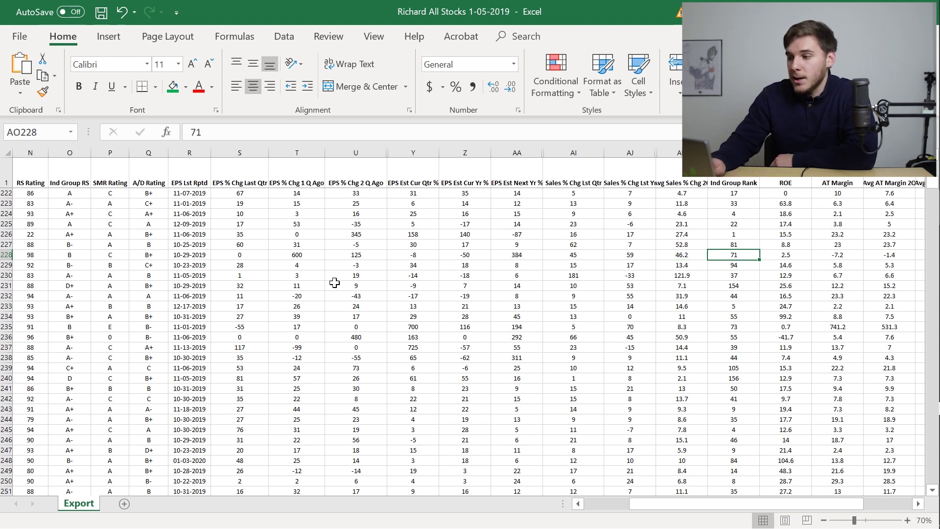
key("Right")
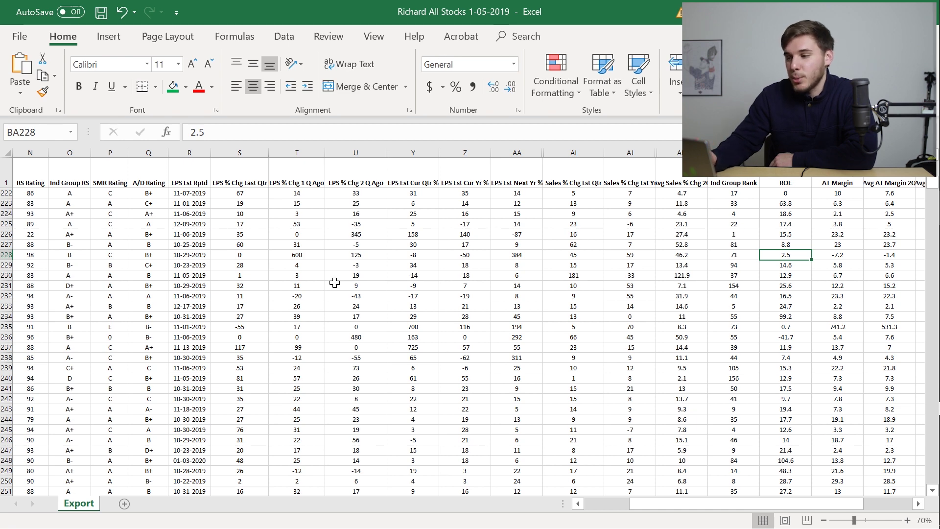
key("Right")
key("Right")
key("Right")
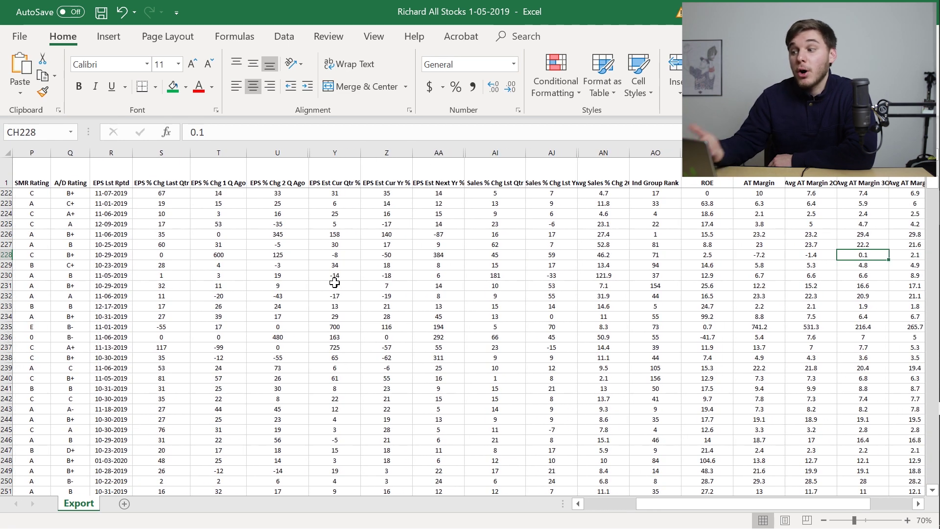